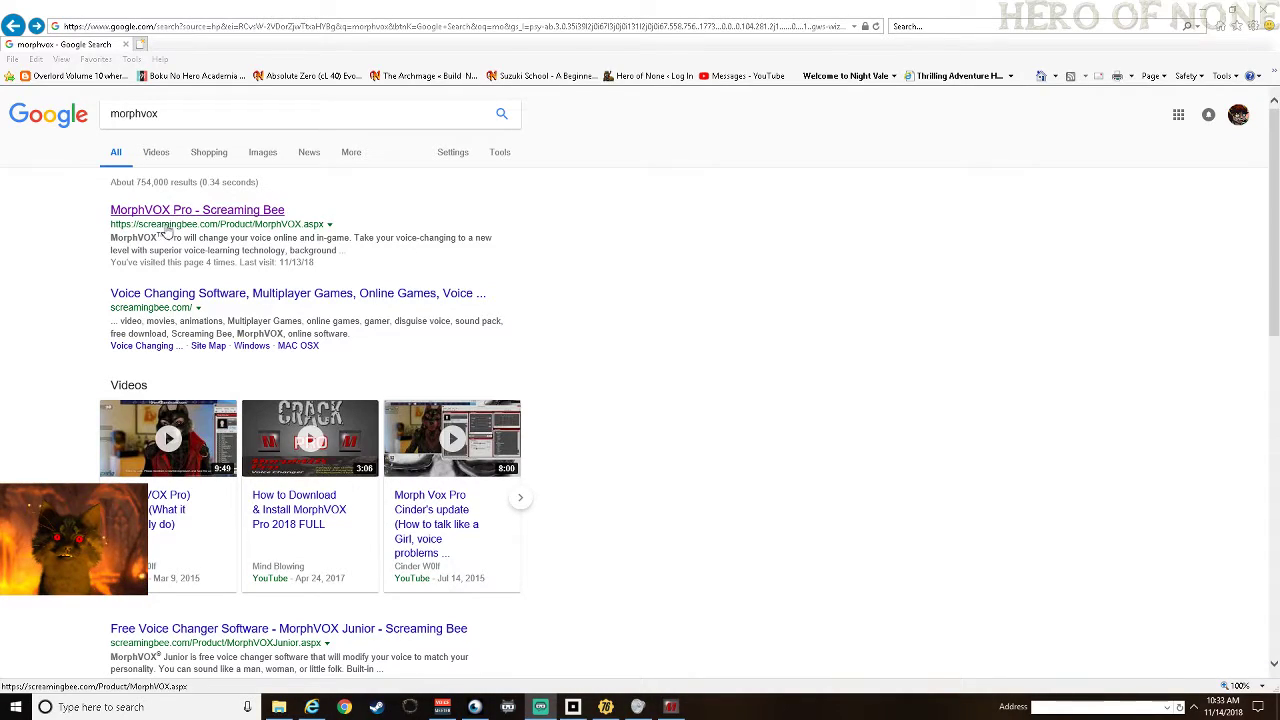
- Open the 'MorphVOX Pro - Screaming Bee' product page and restore the MorphVOX Pro window over it
click(226, 209)
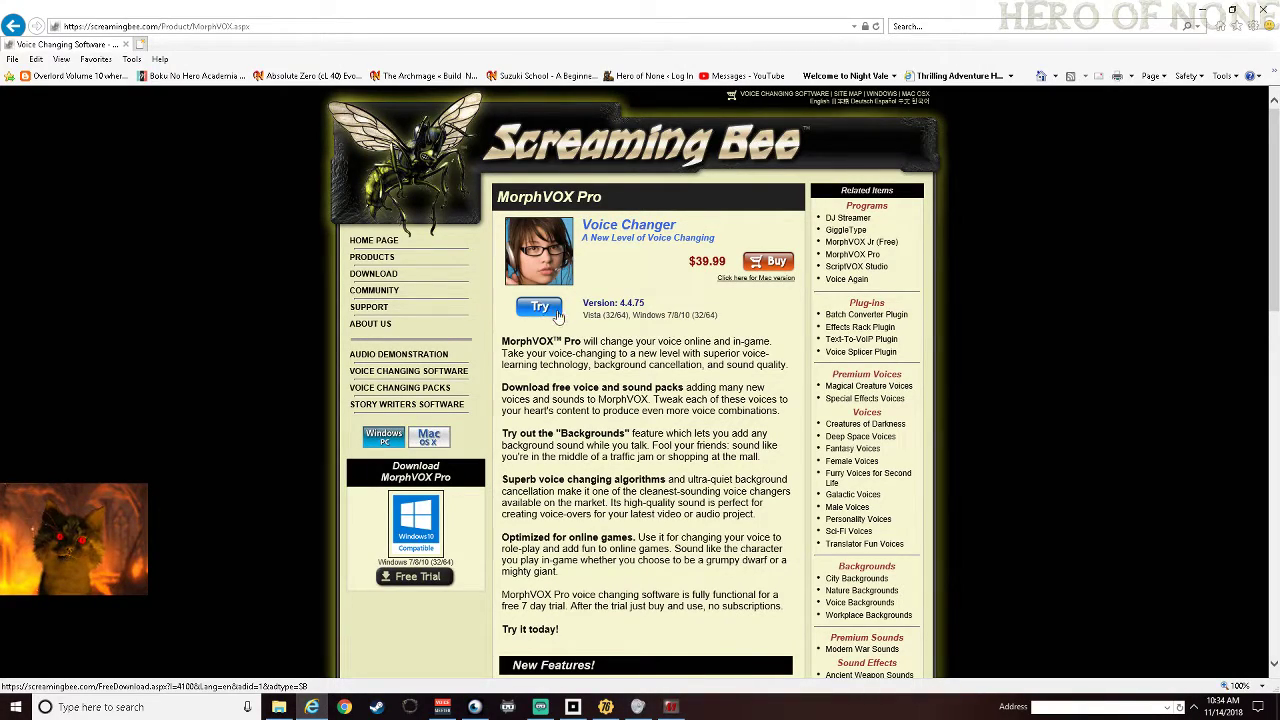
click(684, 703)
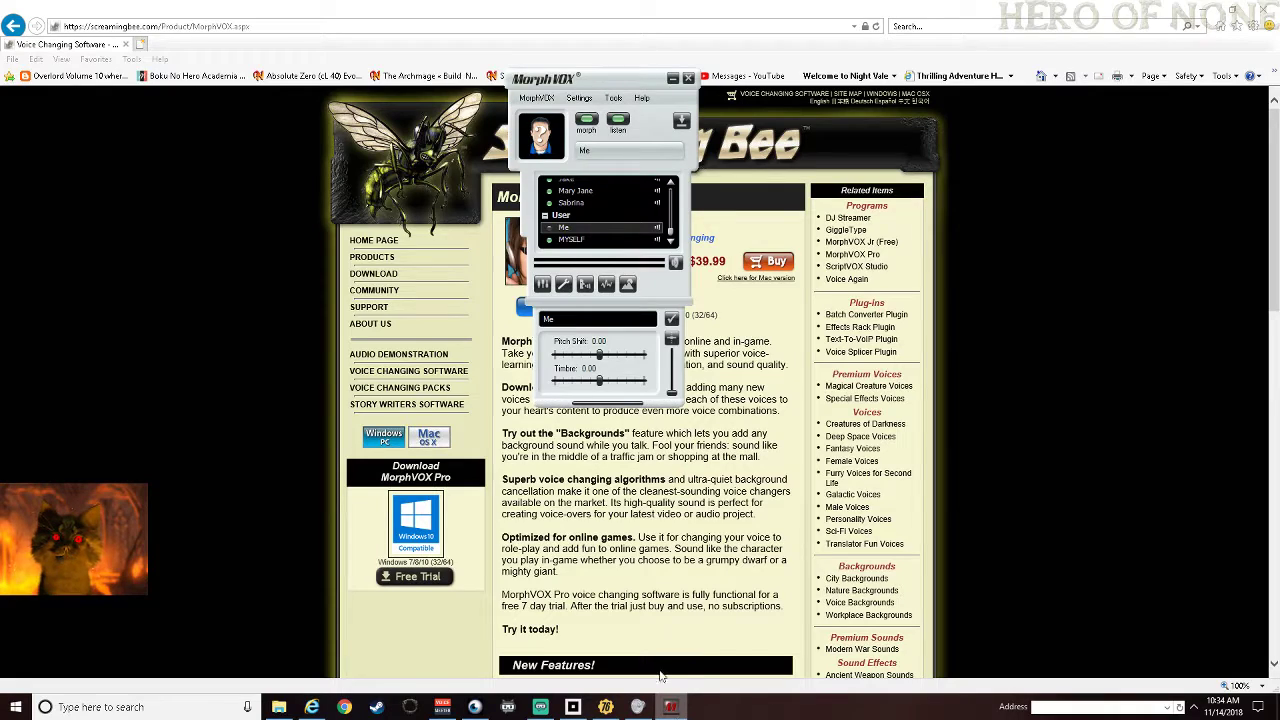
- Move the MorphVOX Pro window to the top right and select the Man voice
drag(573, 83, 987, 94)
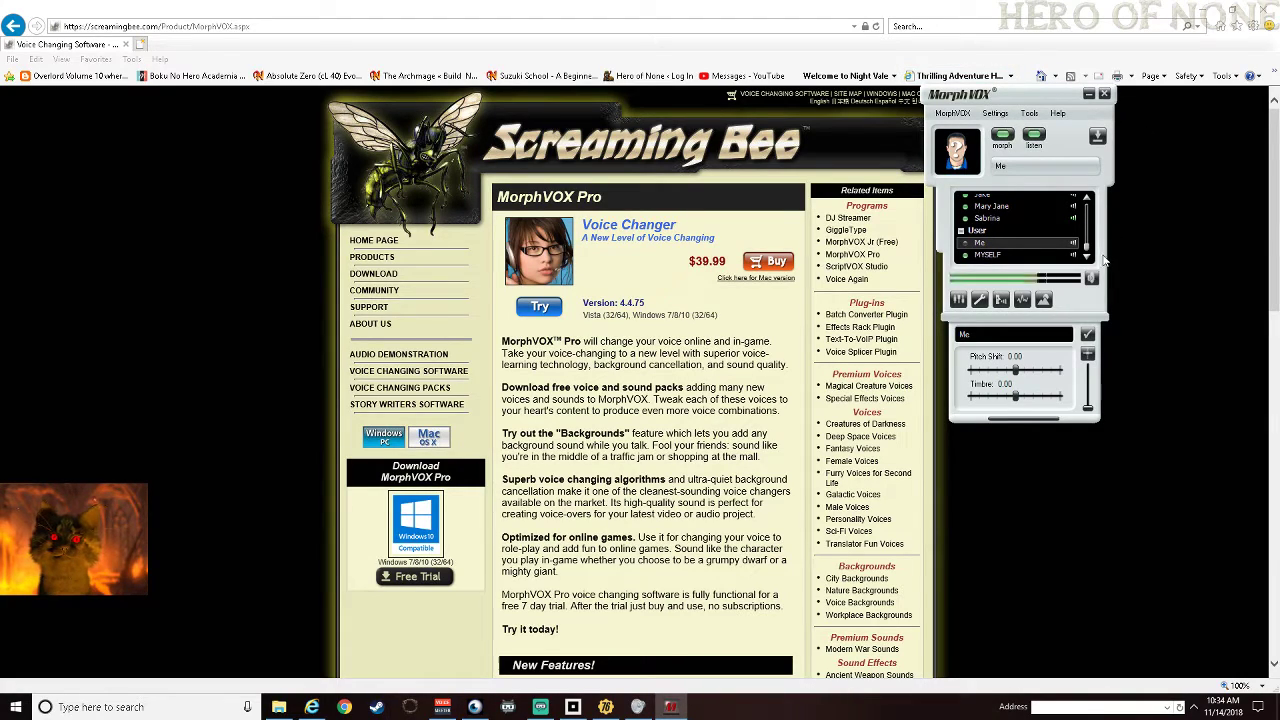
scroll(1087, 250, up, 5)
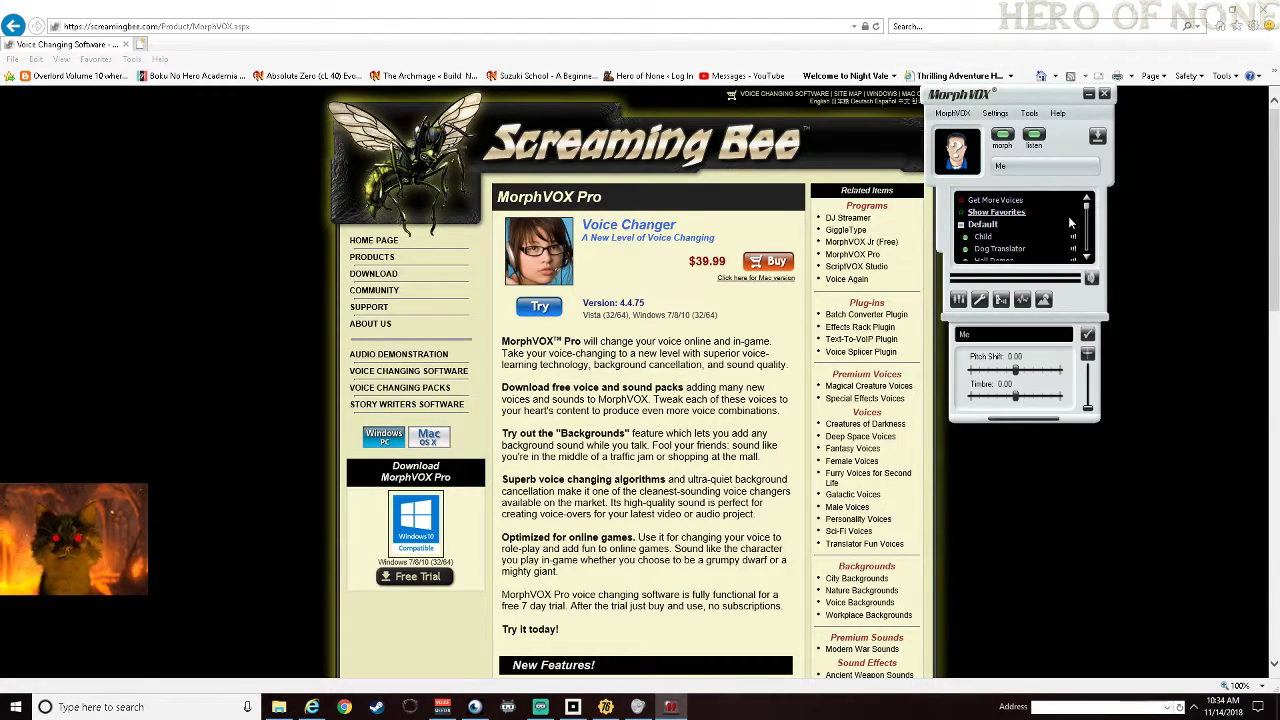
scroll(1088, 258, down, 5)
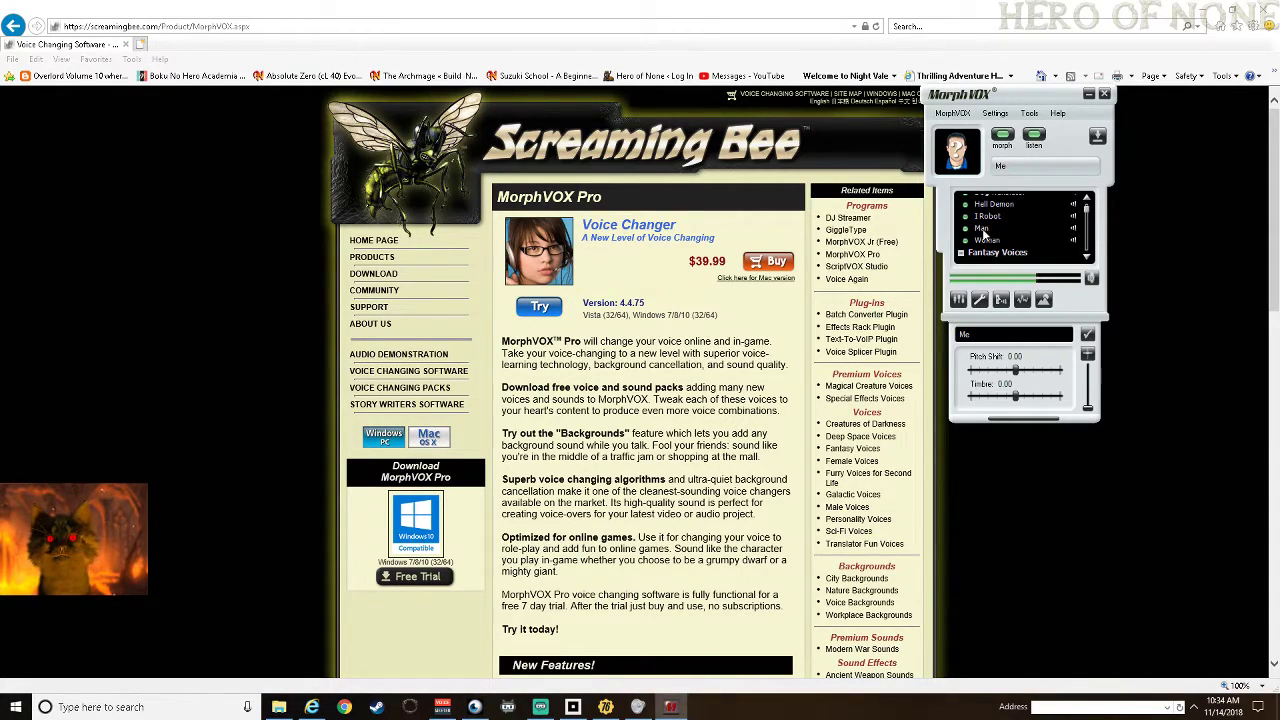
click(982, 229)
- Adjust the Man voice's pitch shift, save it, then reset Pitch and Timbre to 0.00
drag(1024, 372, 996, 397)
click(1088, 334)
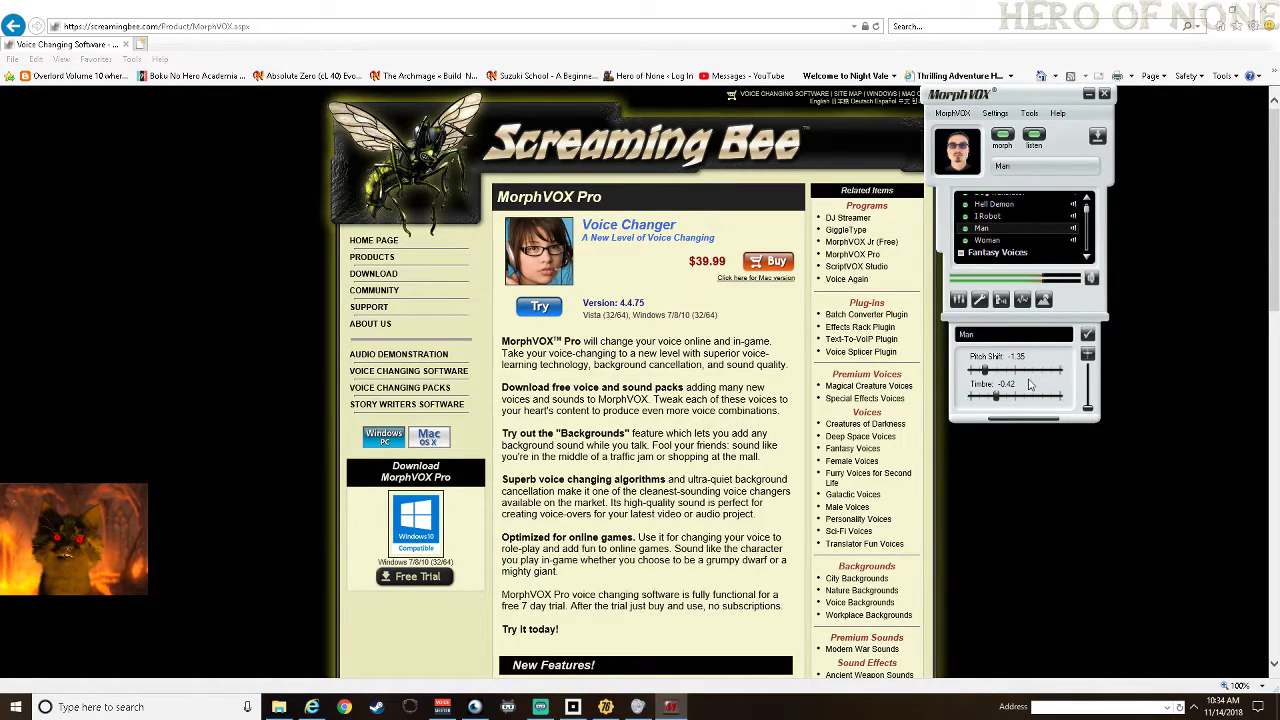
click(1088, 356)
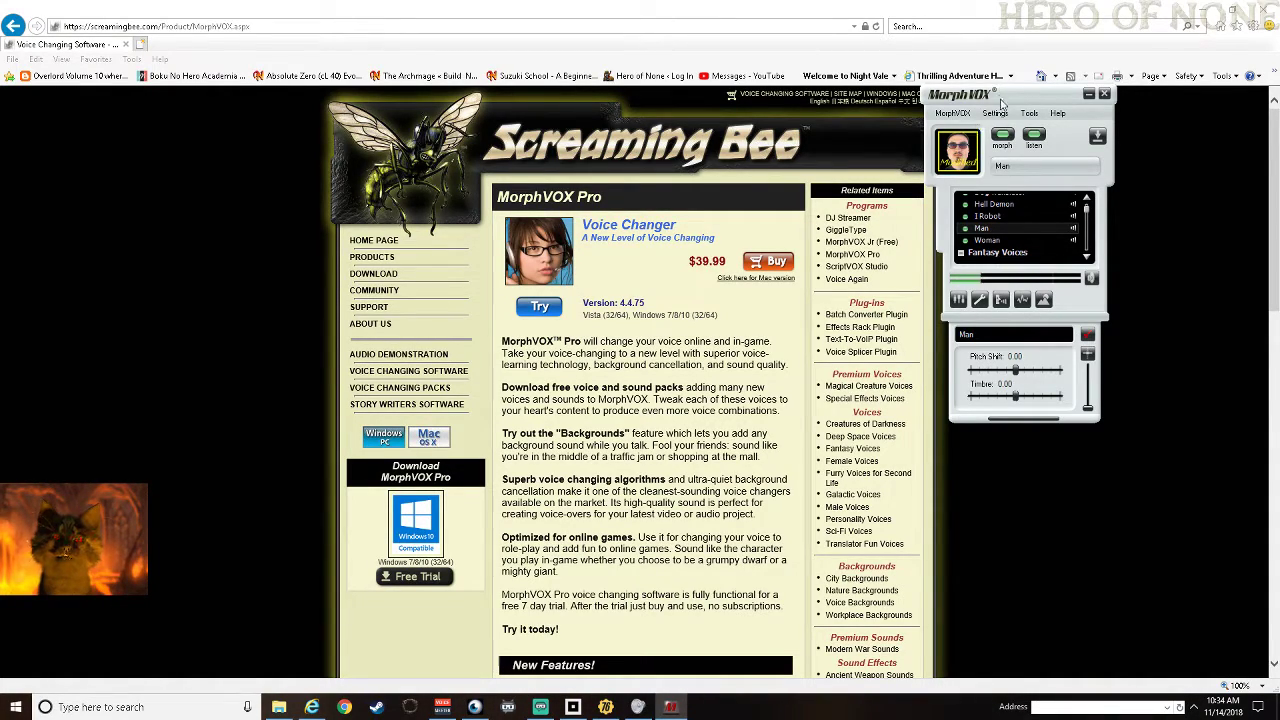
- Start a new voice alias from current settings and title it TEST
click(1029, 114)
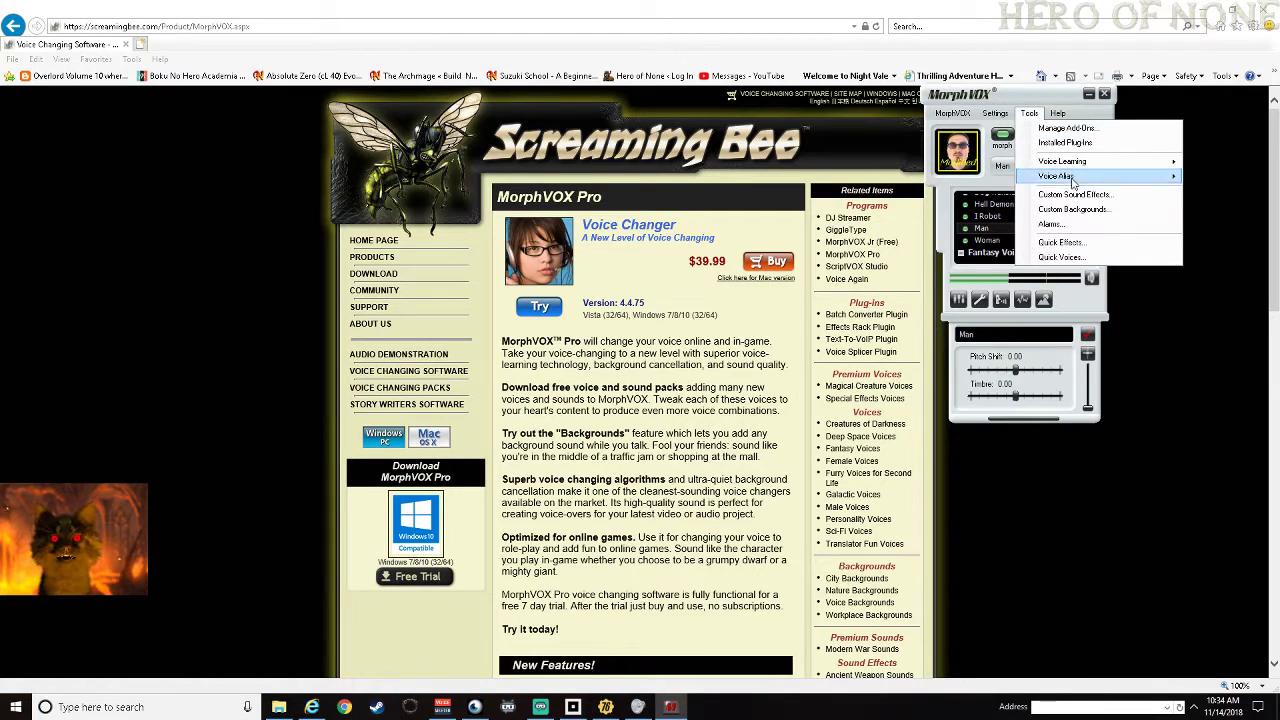
mouse_move(1078, 186)
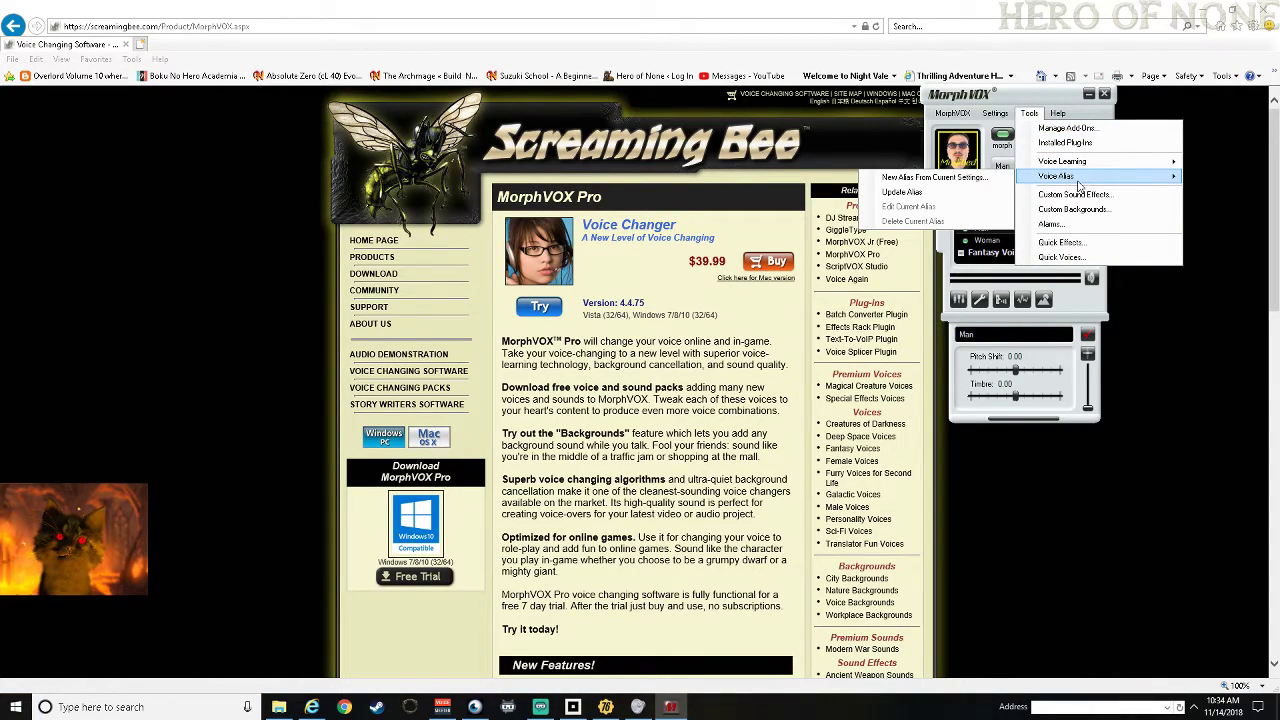
click(942, 178)
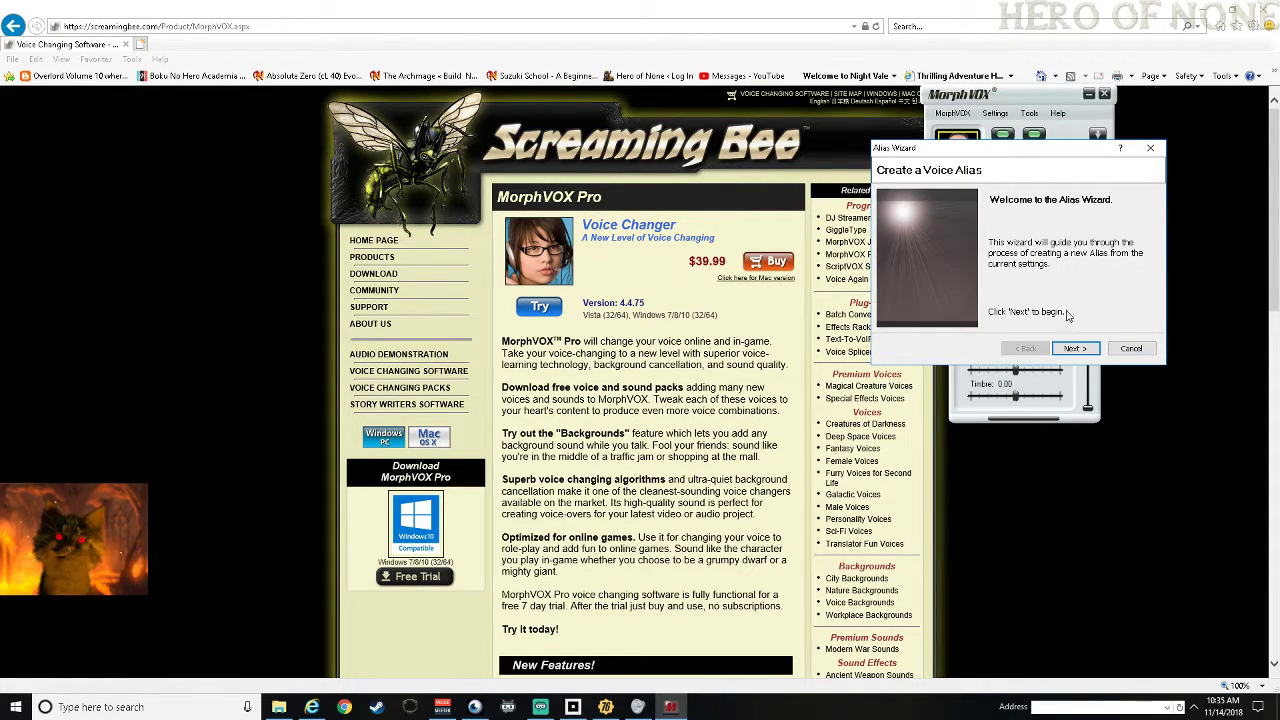
click(1076, 348)
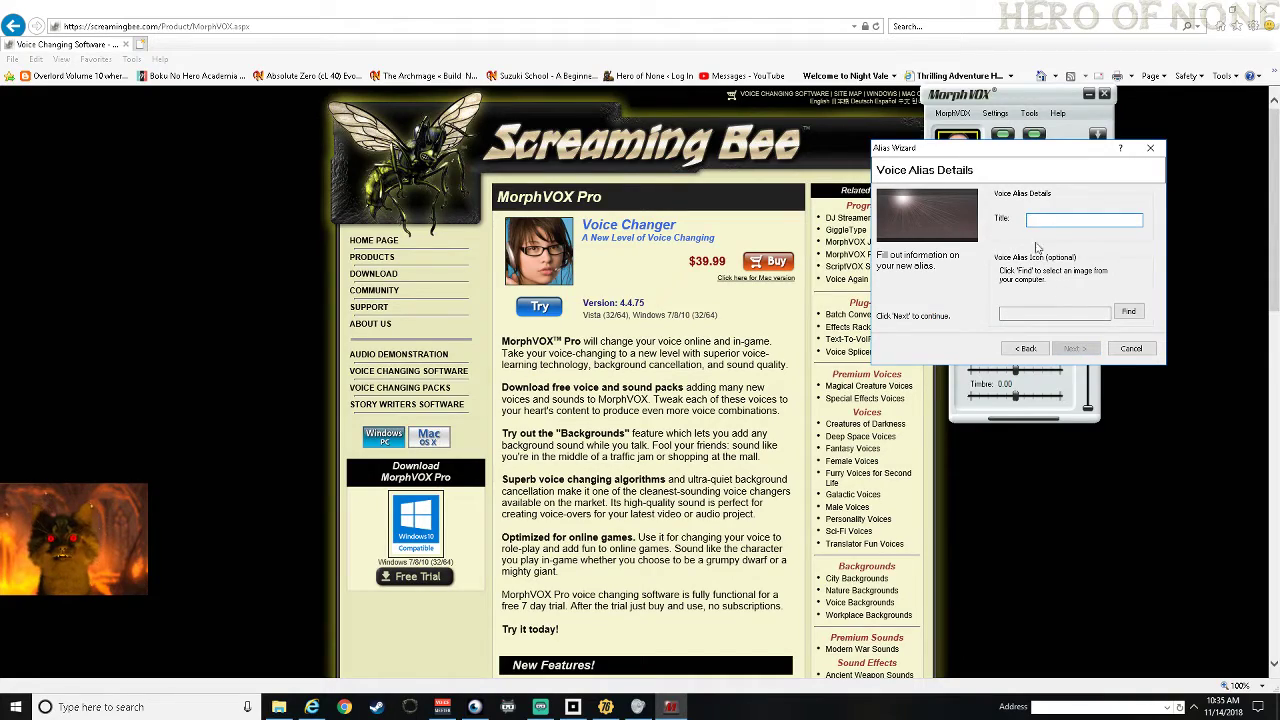
text(TEST)
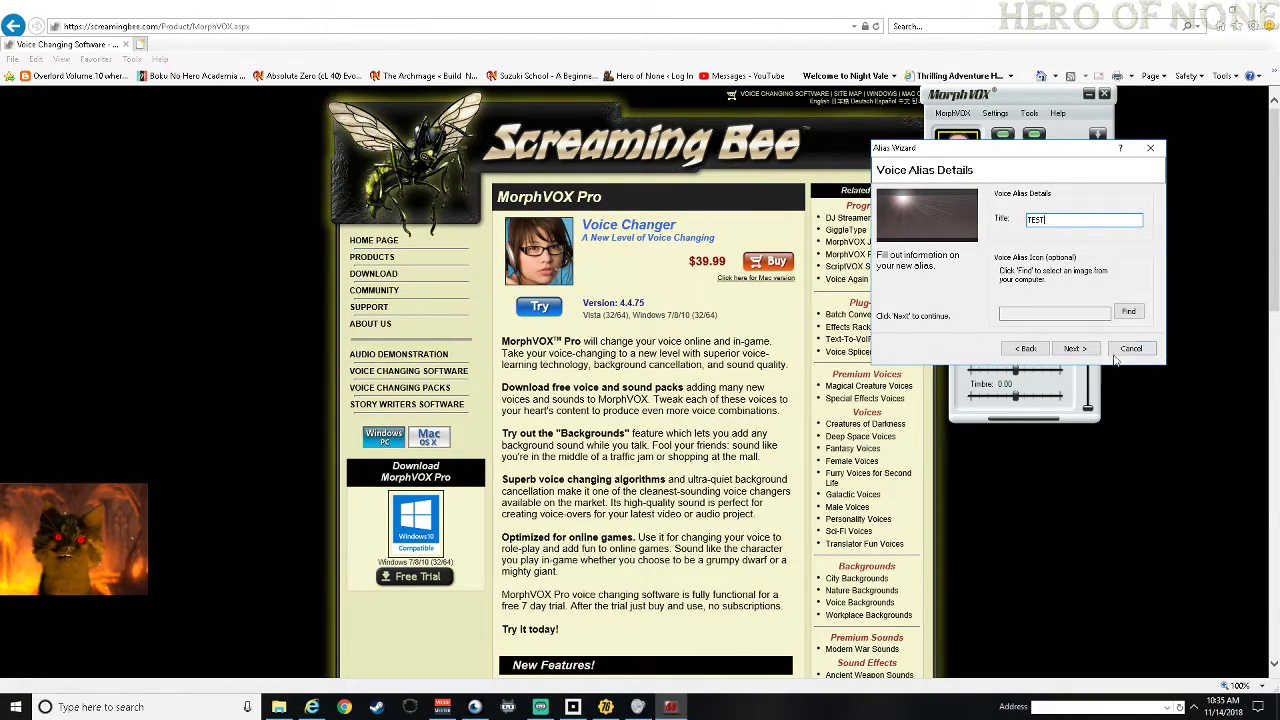
- Record the TEST alias's preview phrase and finish the alias wizard
click(1074, 348)
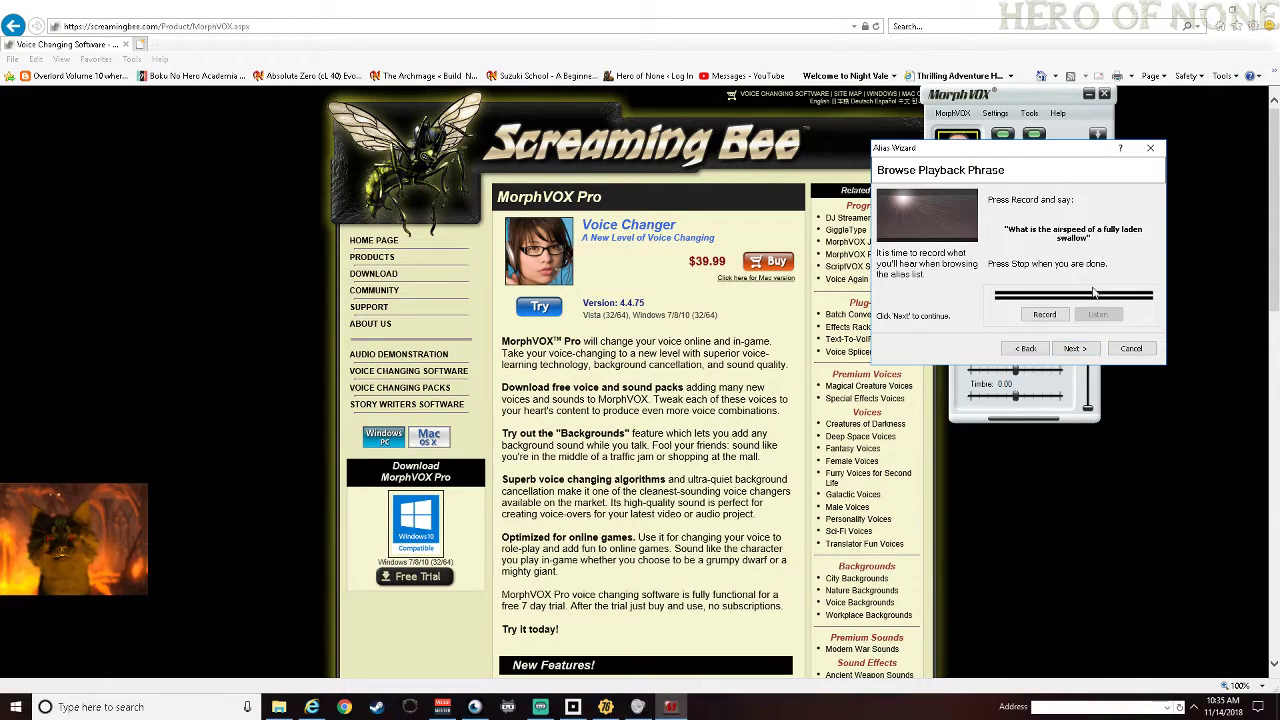
click(1041, 314)
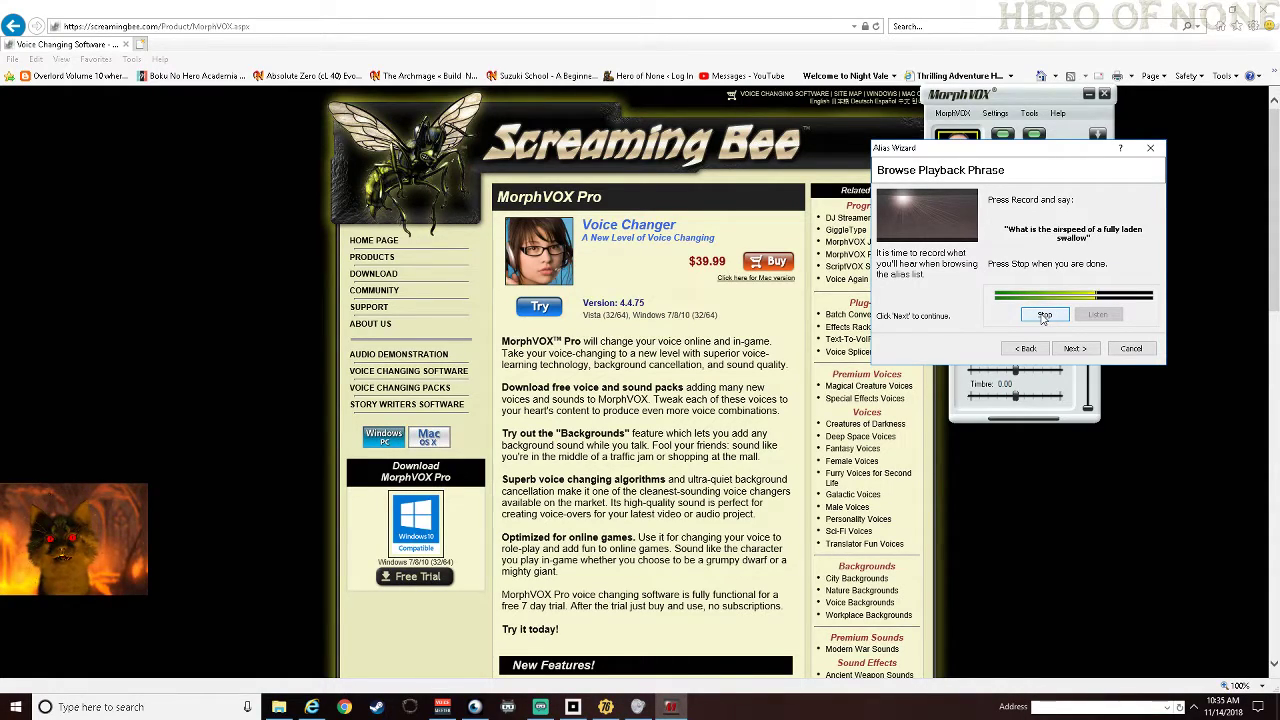
click(1043, 315)
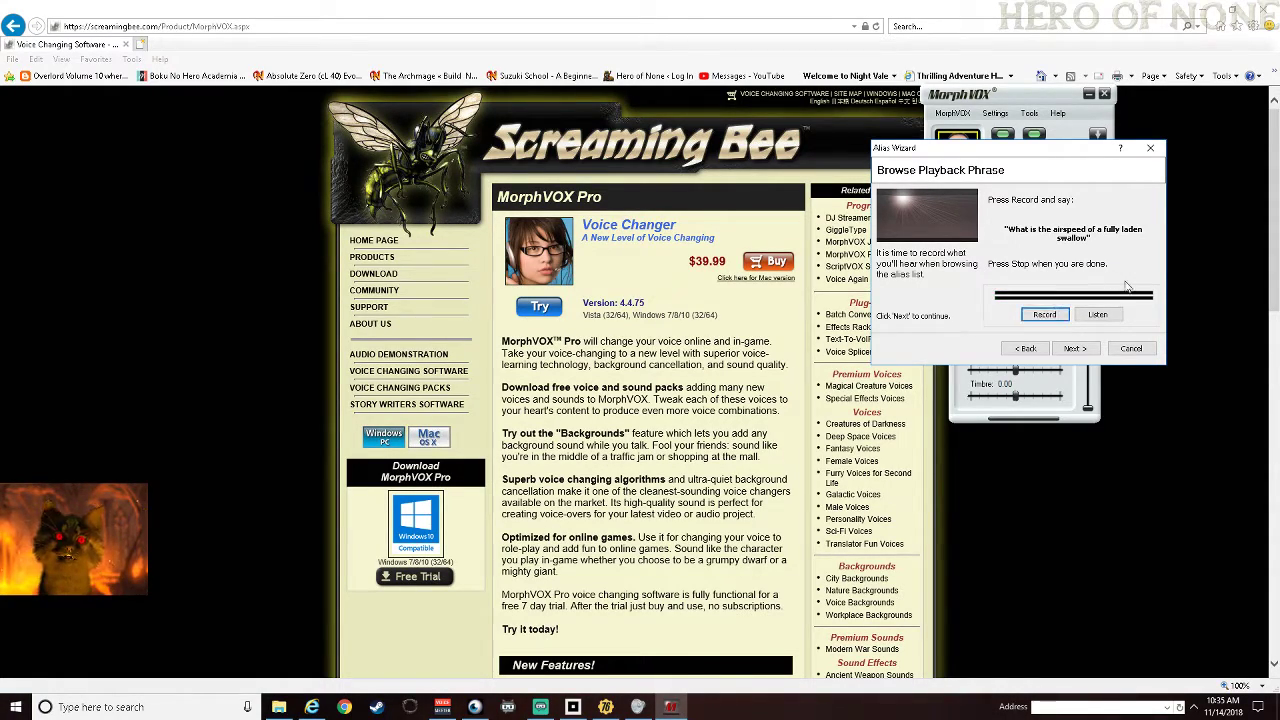
click(1079, 348)
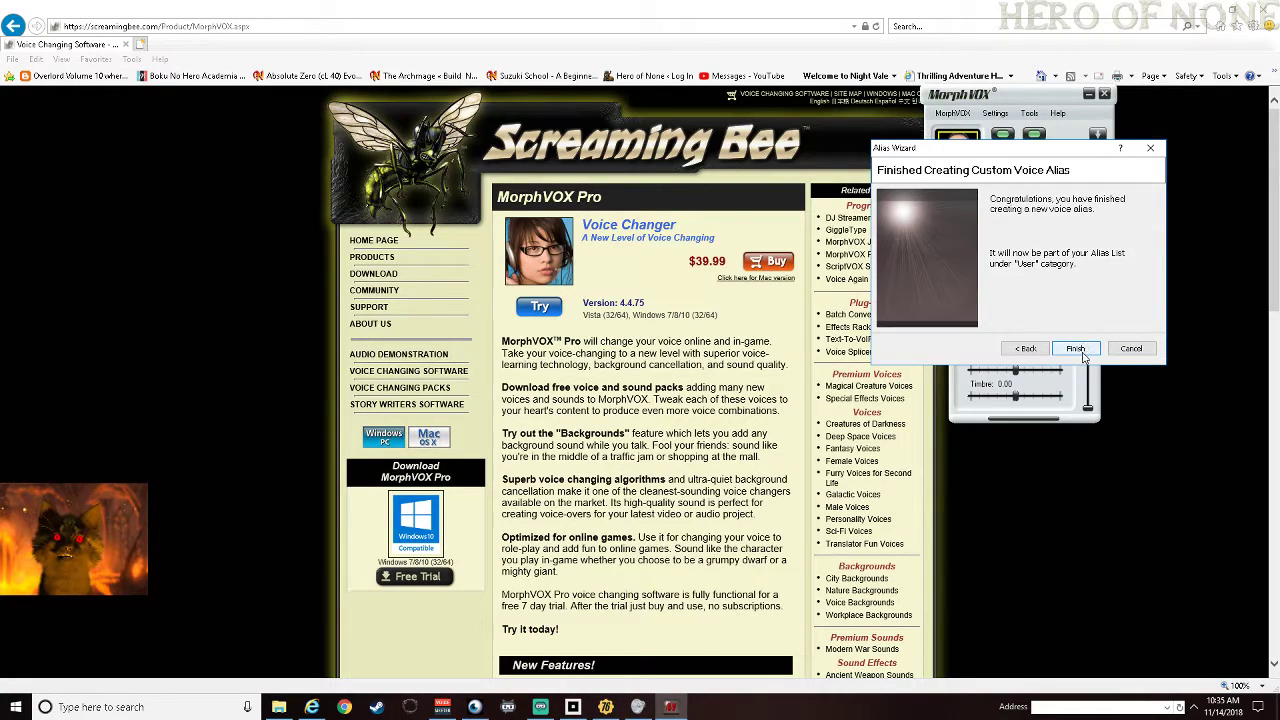
click(1076, 348)
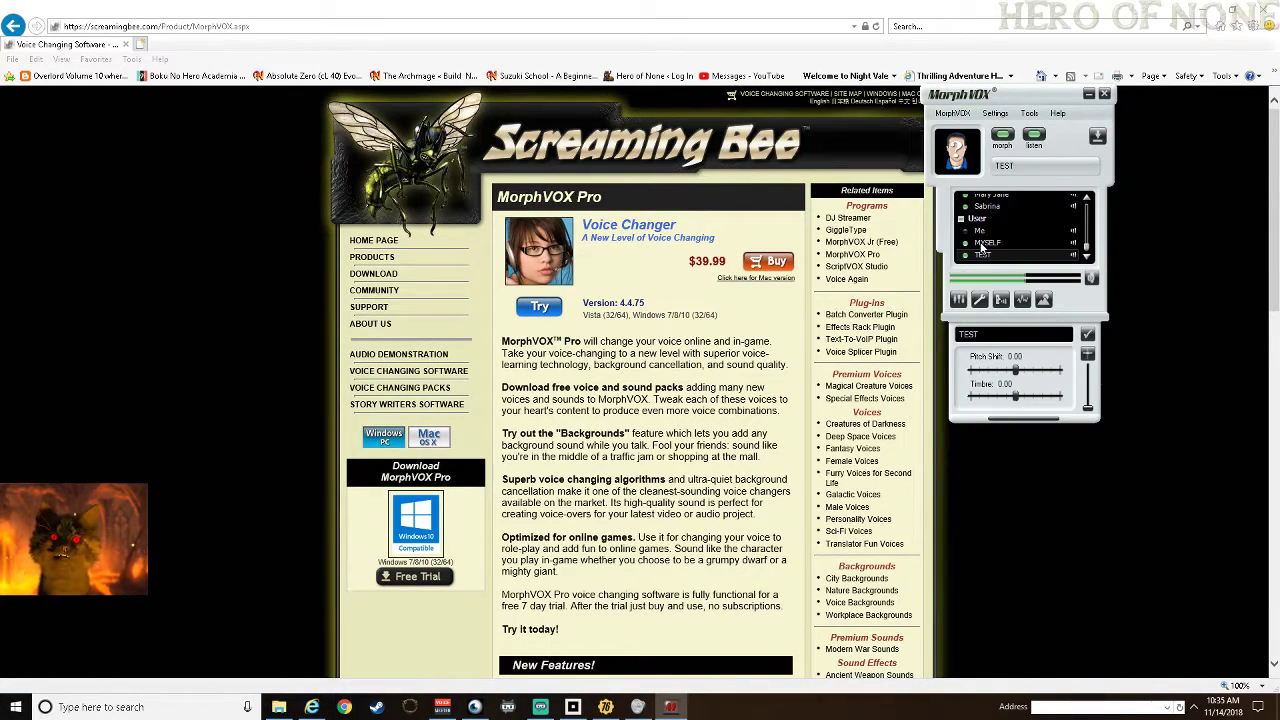
- Confirm MOUSE5 as the push-to-talk key in Preferences and save them
click(955, 114)
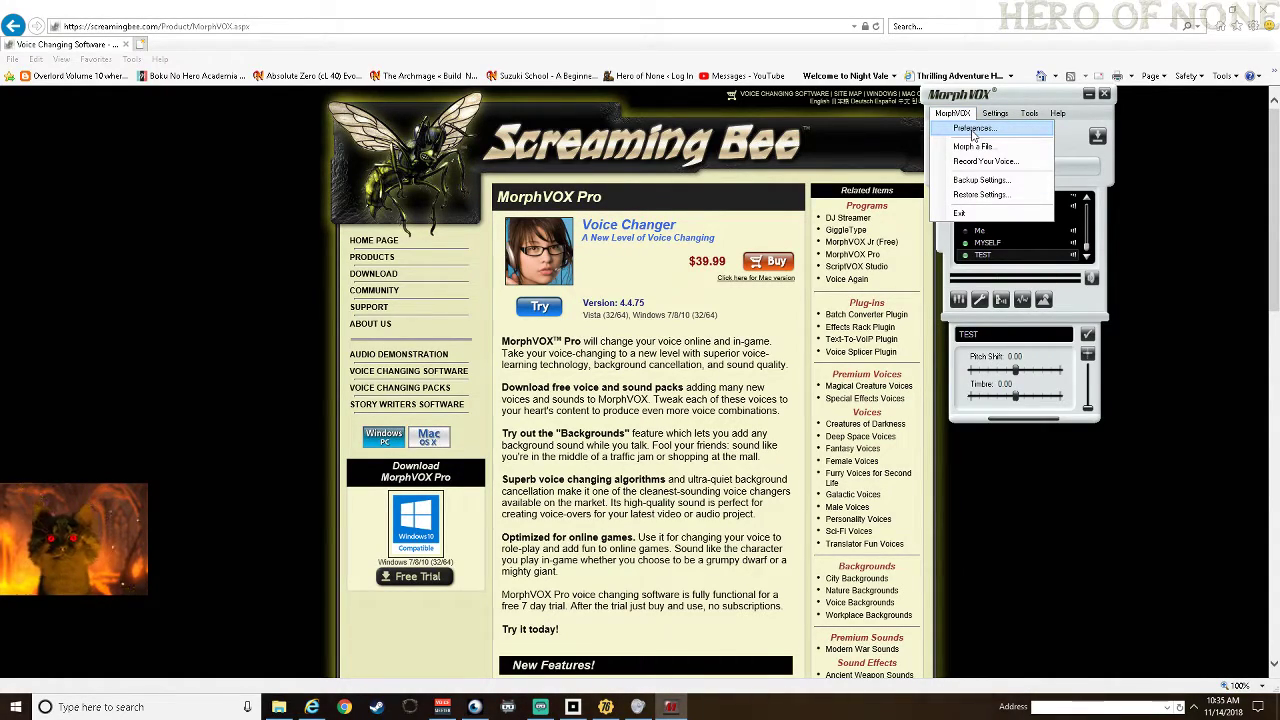
click(973, 130)
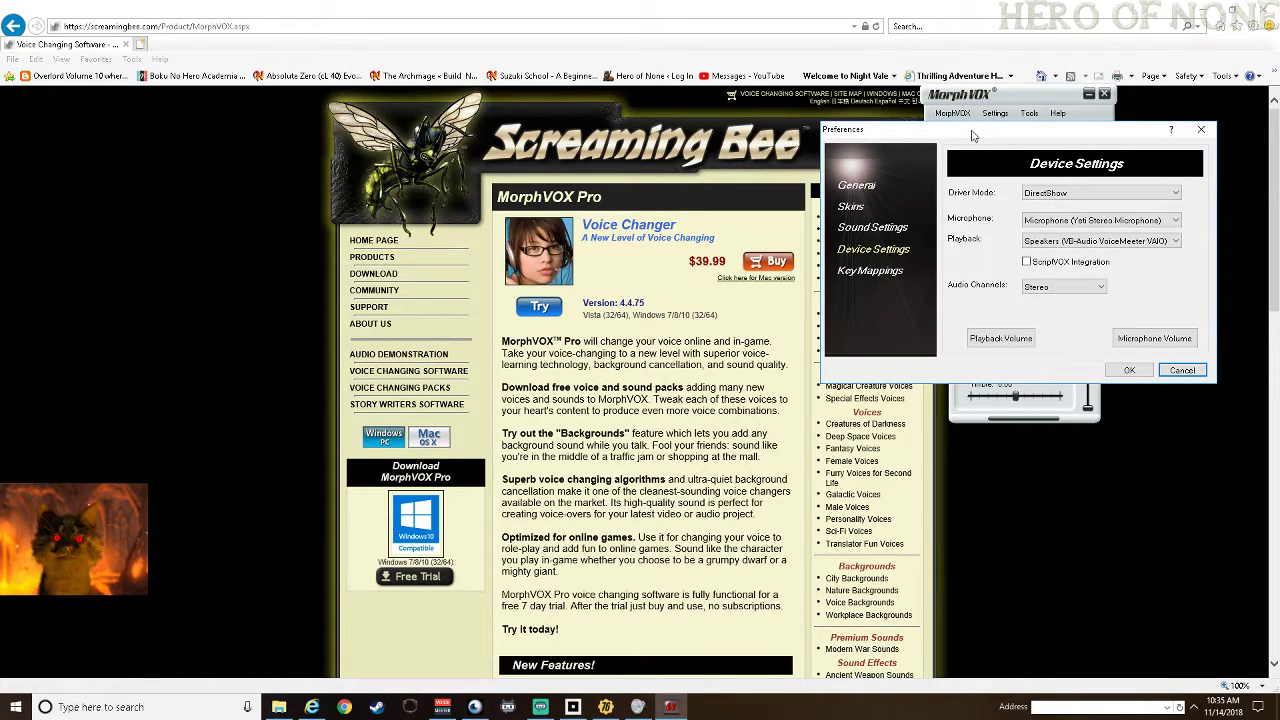
click(880, 278)
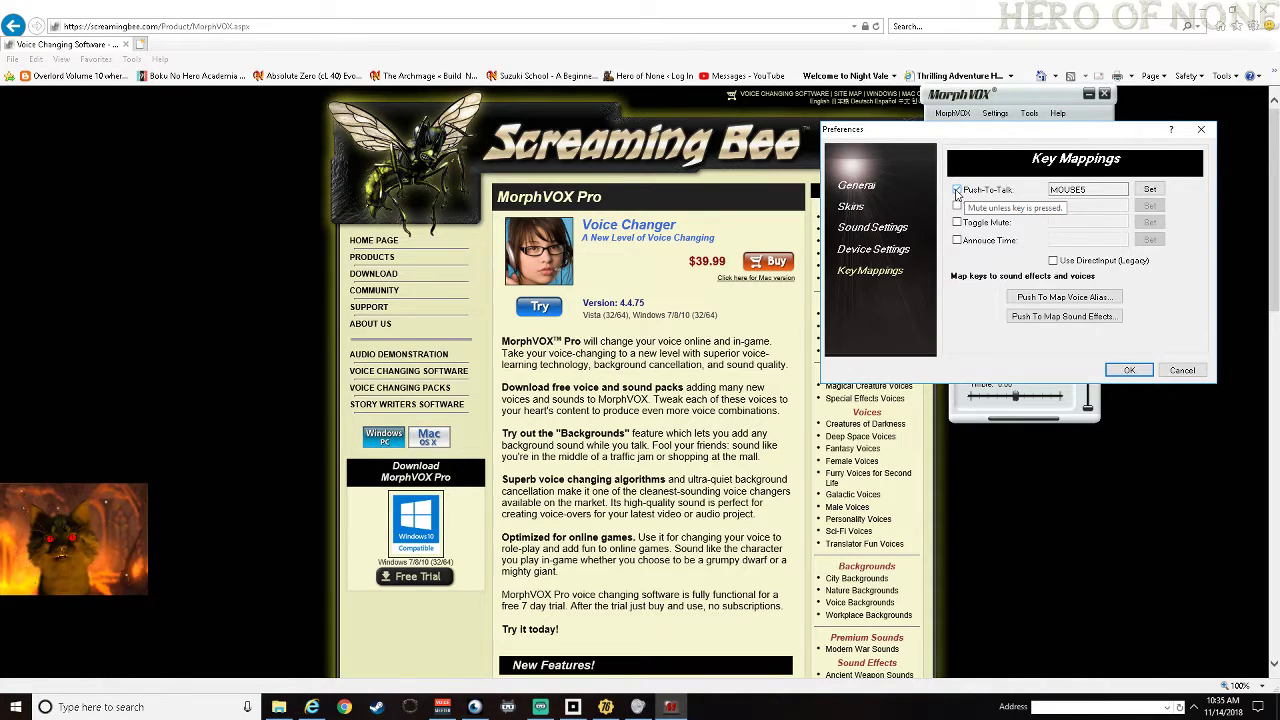
click(1150, 189)
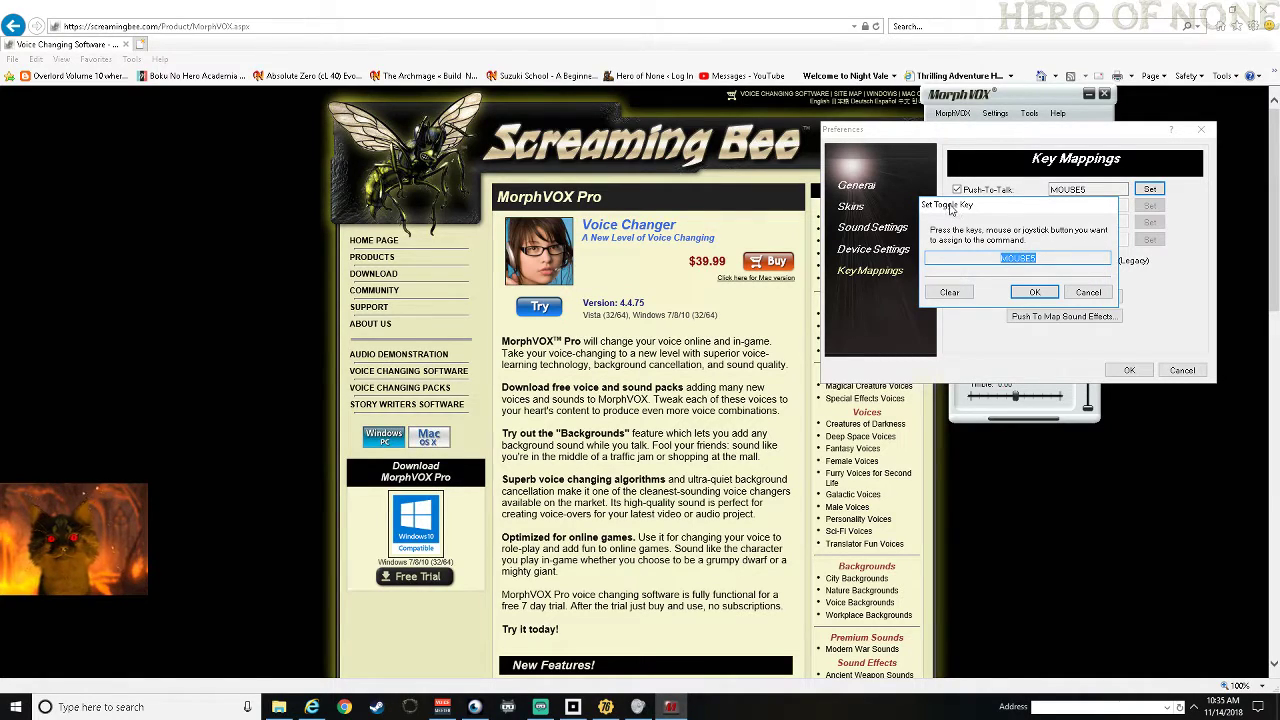
click(1035, 291)
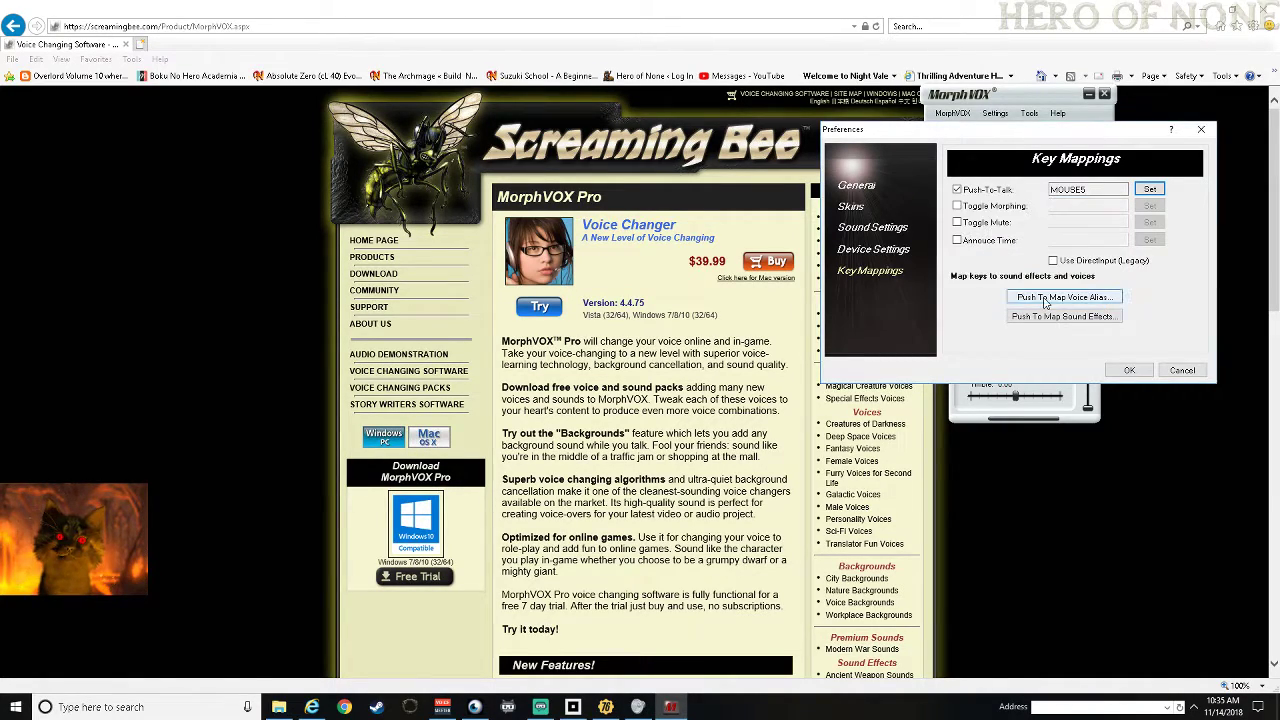
click(1128, 371)
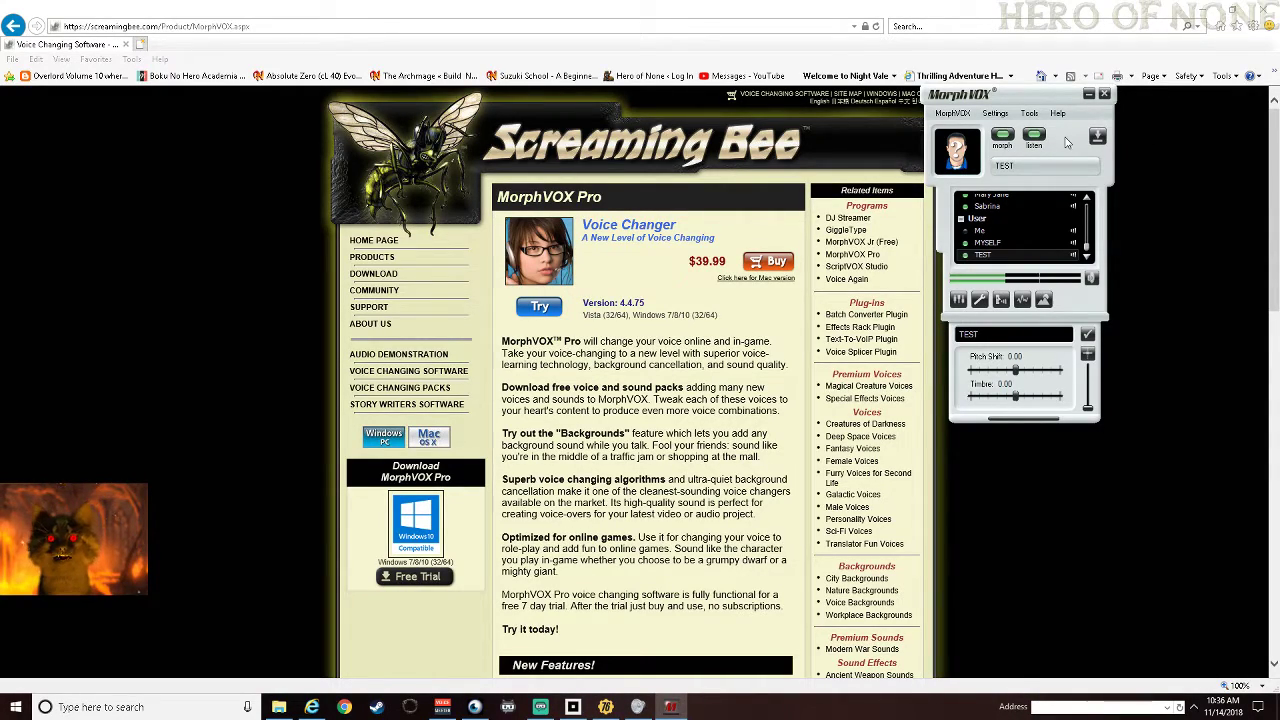
- Turn off the listen monitoring so your own voice is no longer played back
click(1116, 240)
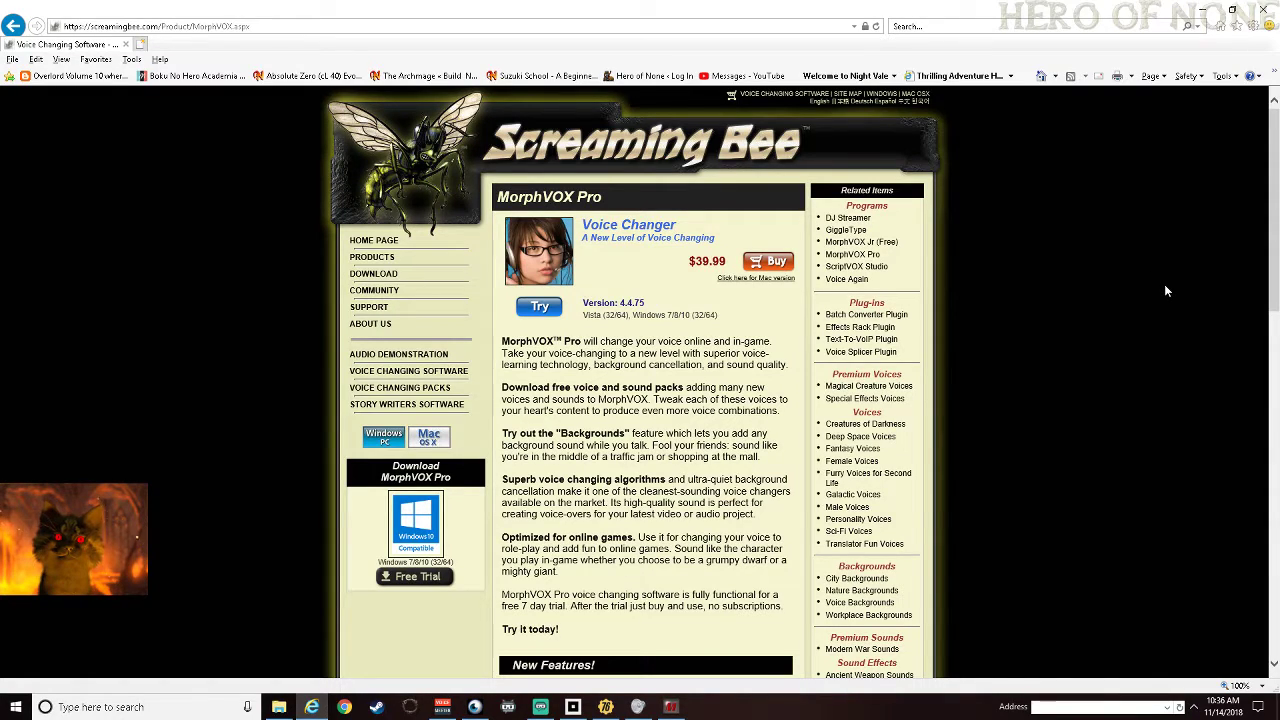
key(alt+Tab)
click(1036, 137)
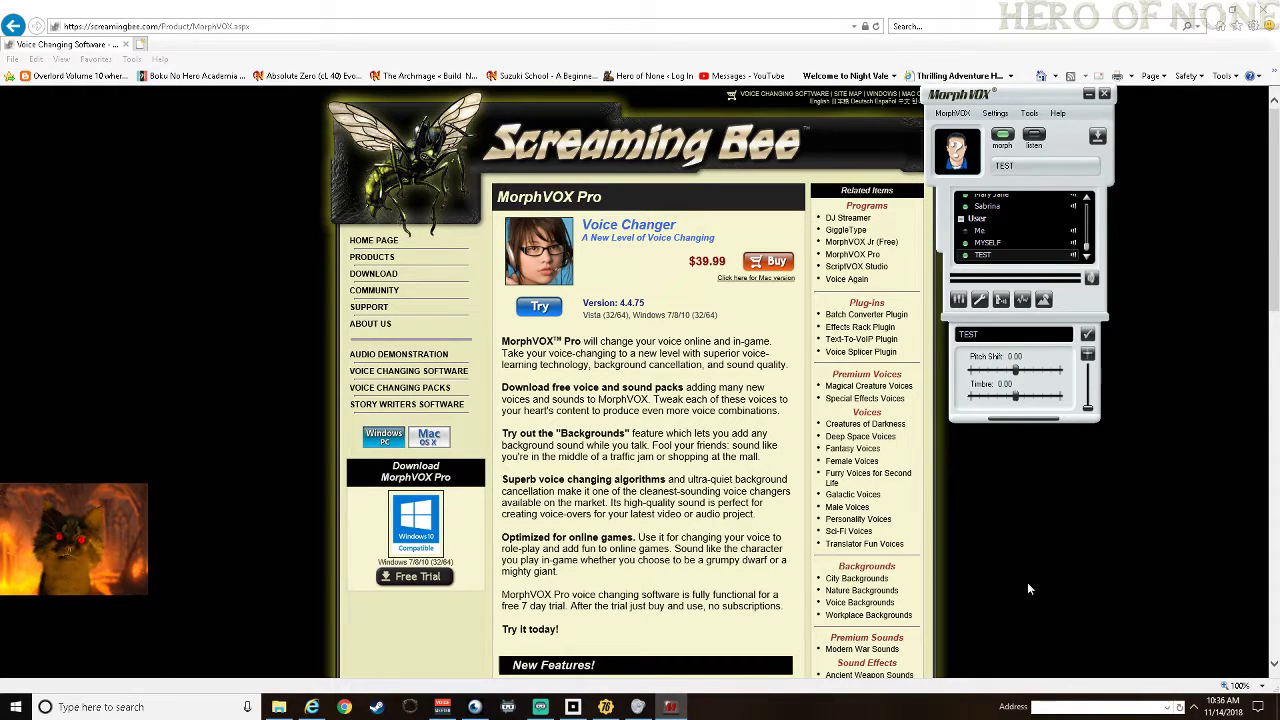
click(1193, 705)
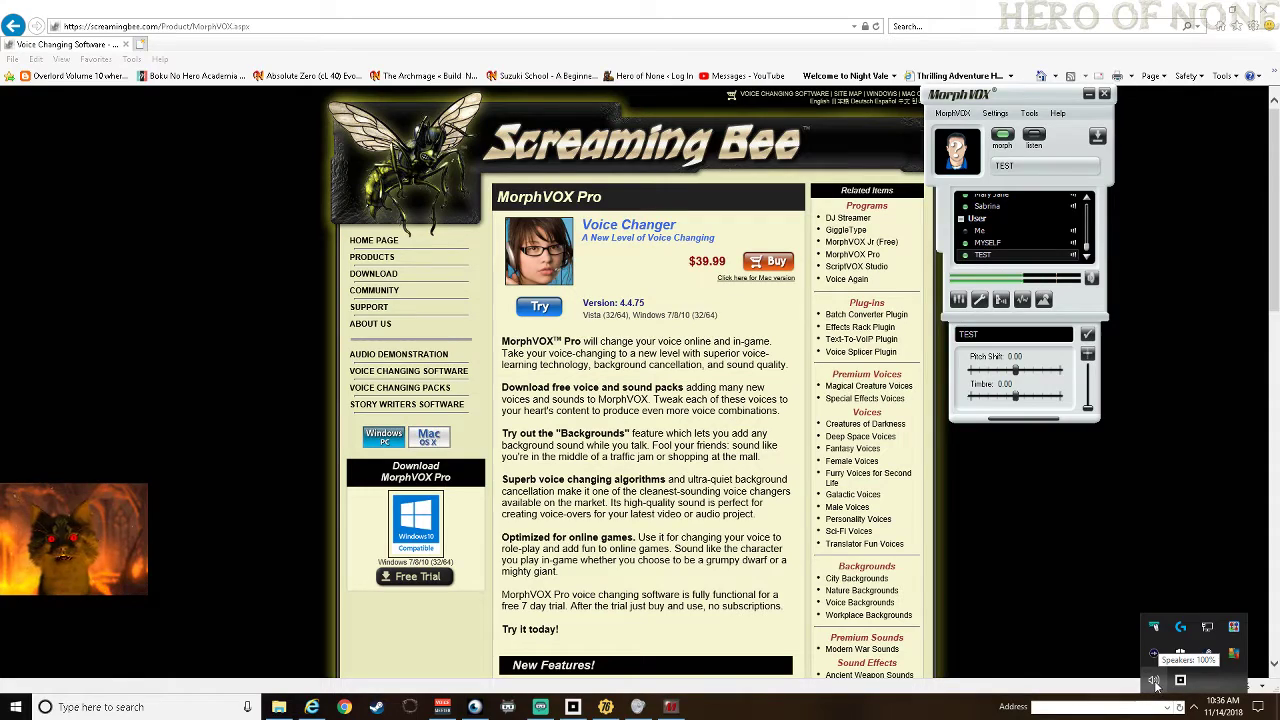
right_click(1156, 684)
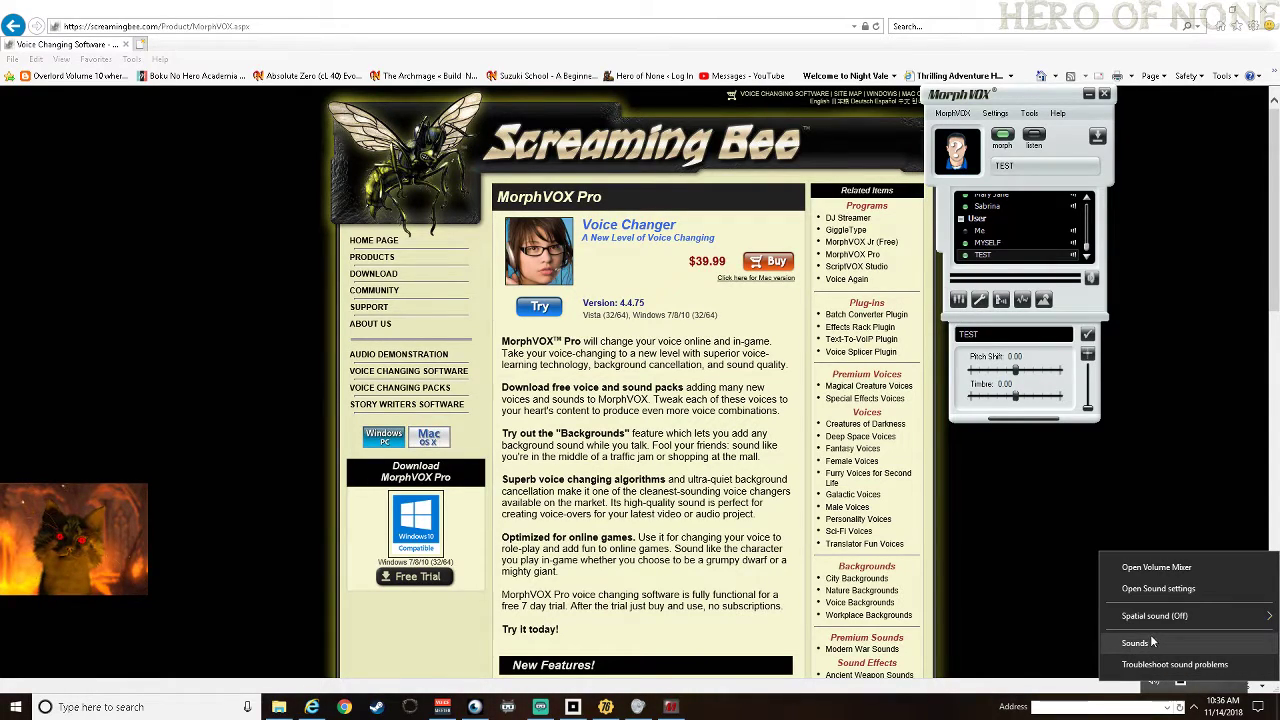
click(1145, 645)
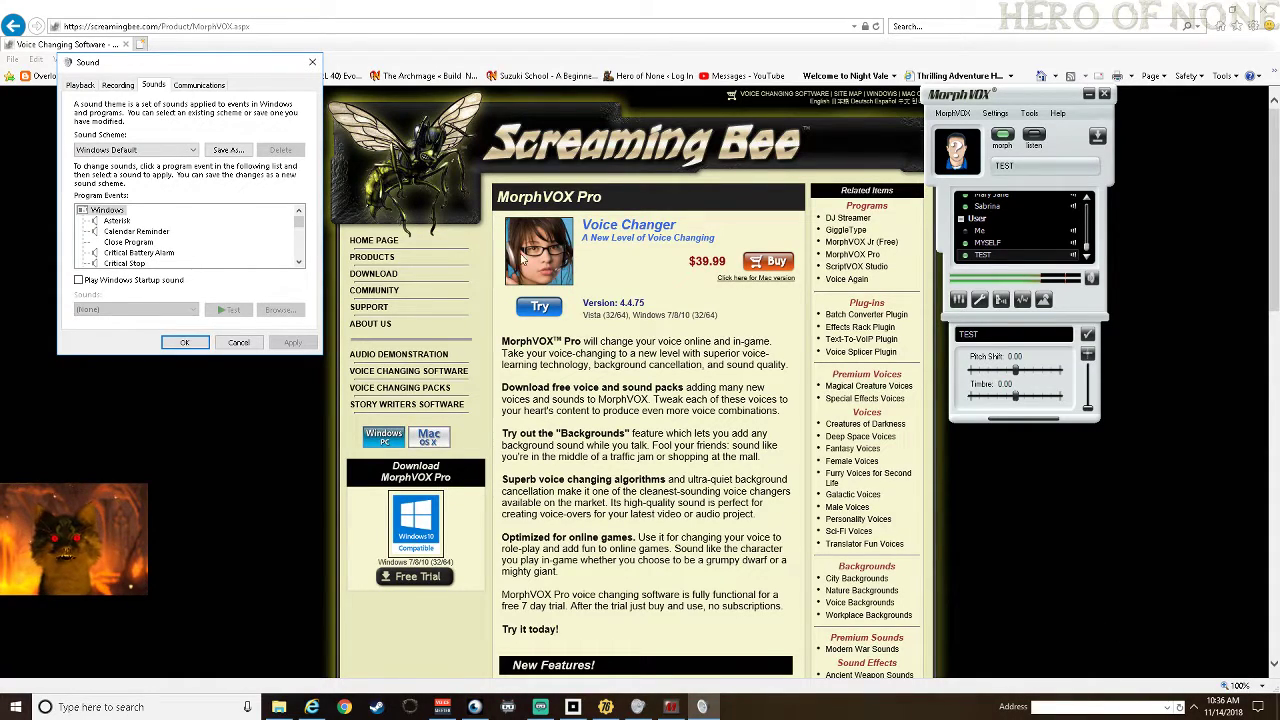
drag(88, 62, 703, 162)
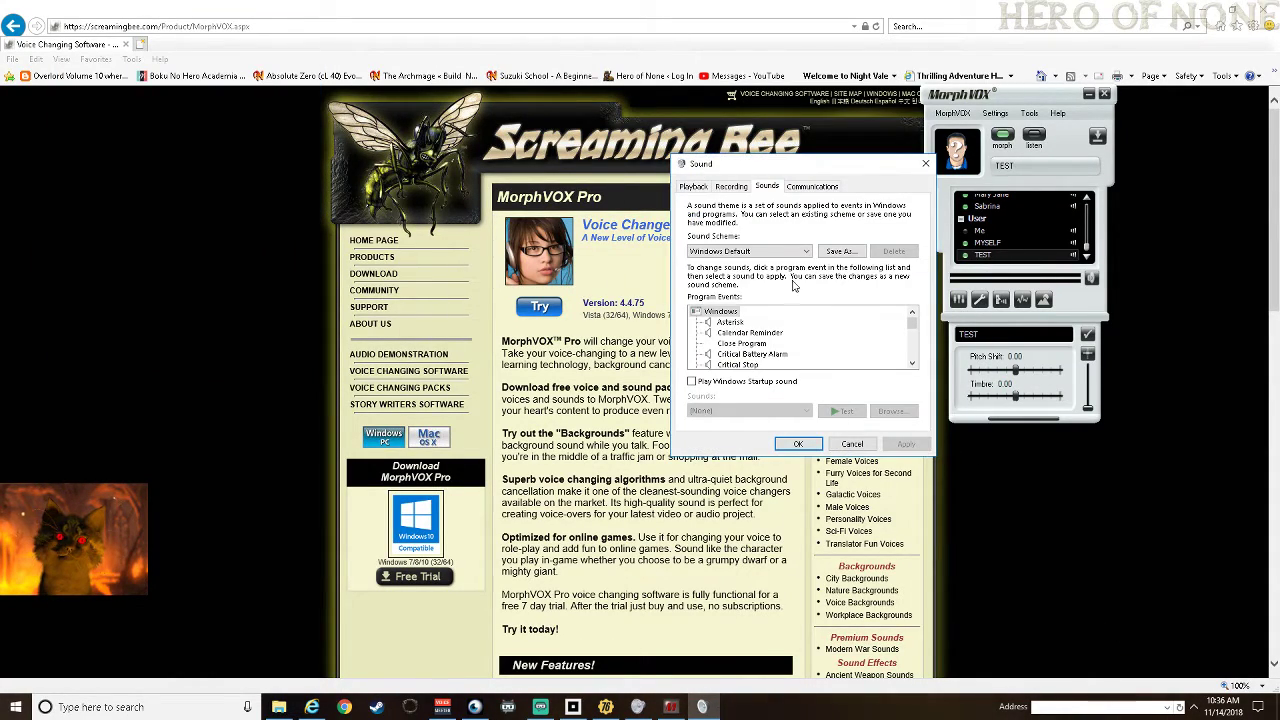
click(731, 187)
scroll(915, 285, down, 3)
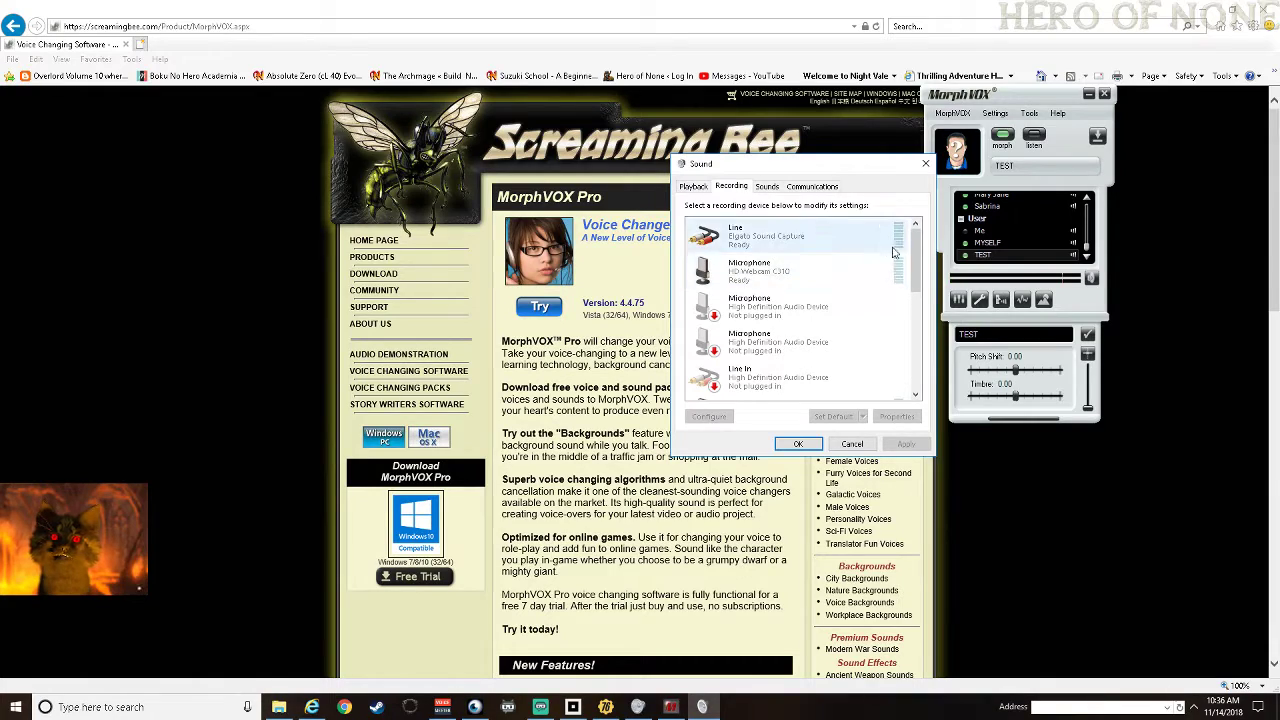
scroll(915, 285, down, 4)
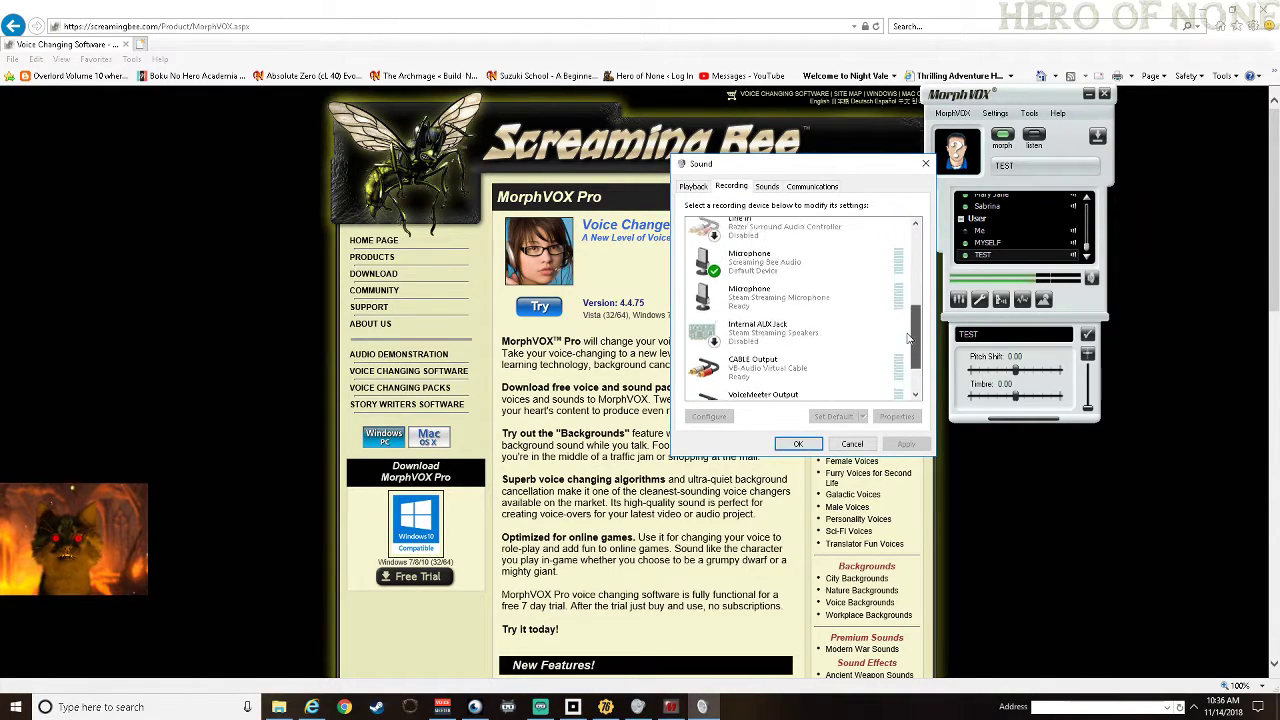
click(757, 289)
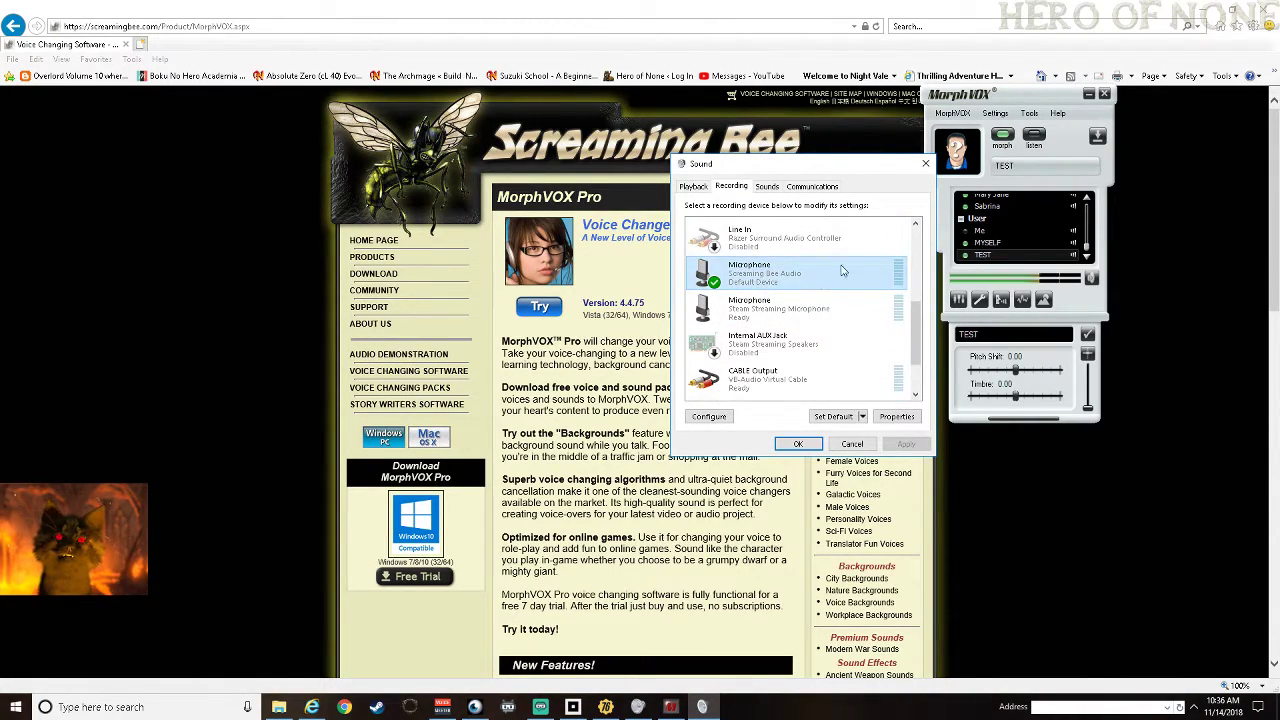
right_click(786, 280)
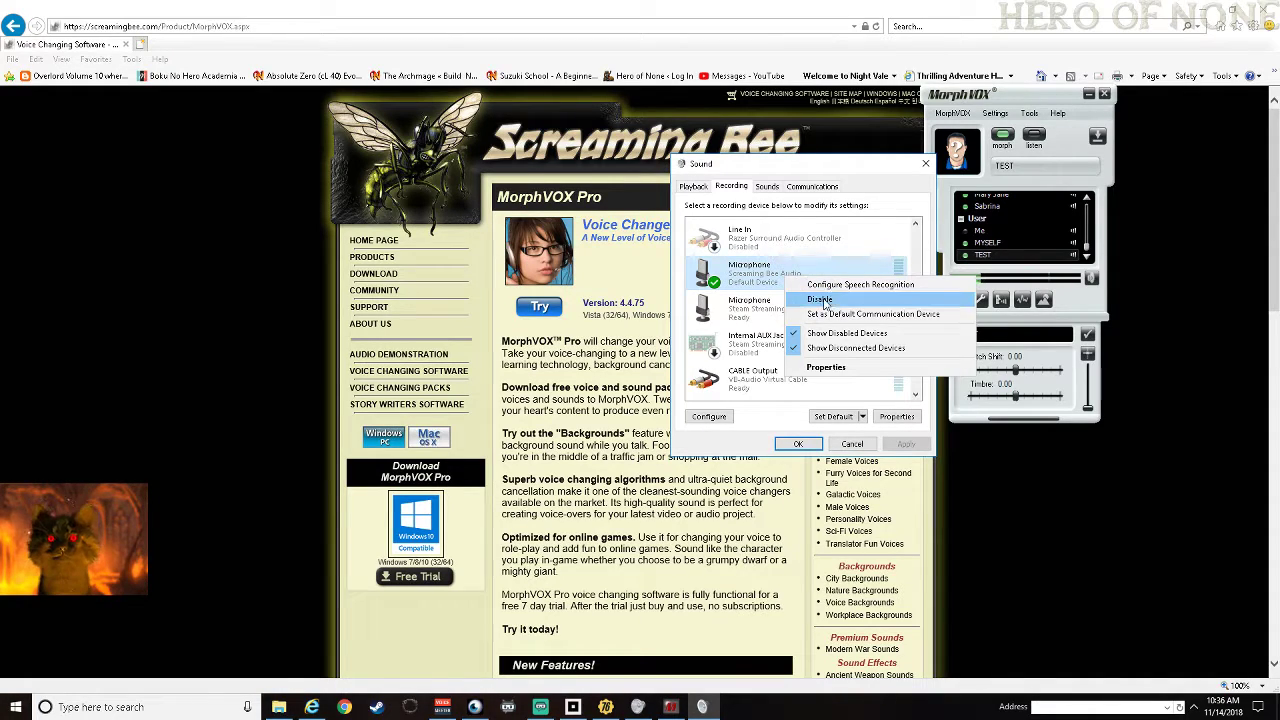
click(760, 304)
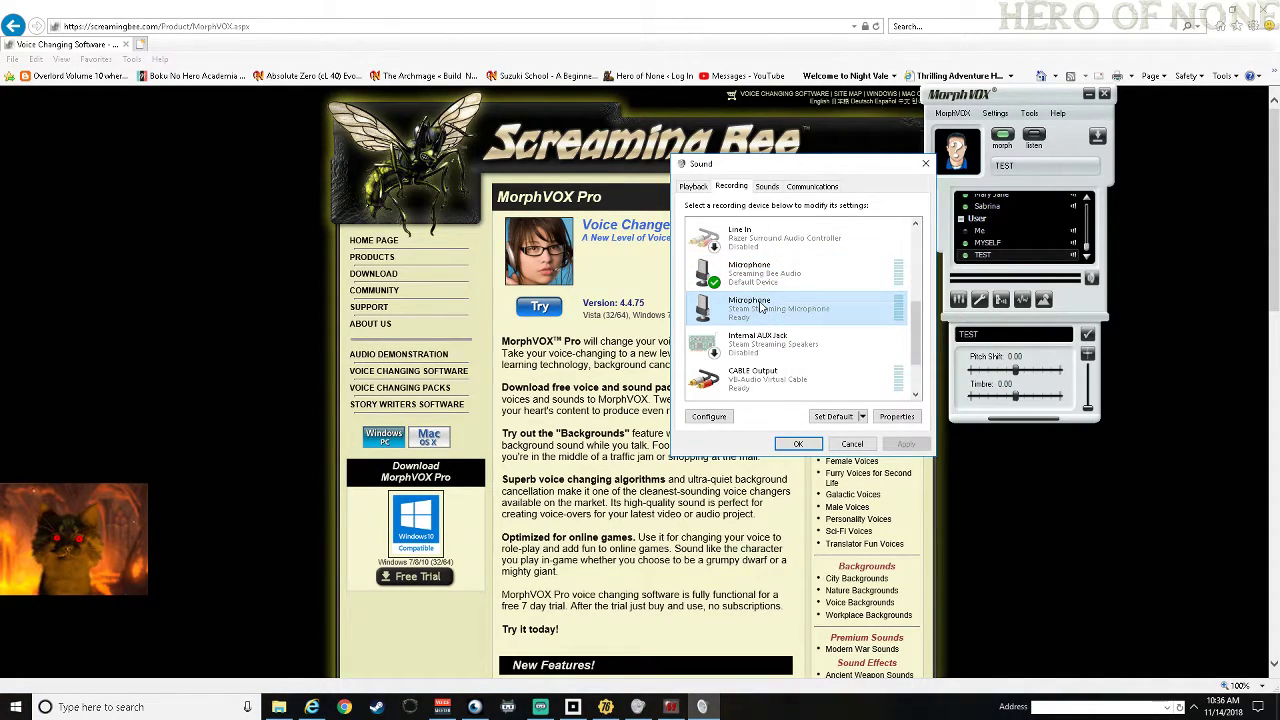
right_click(760, 304)
click(845, 281)
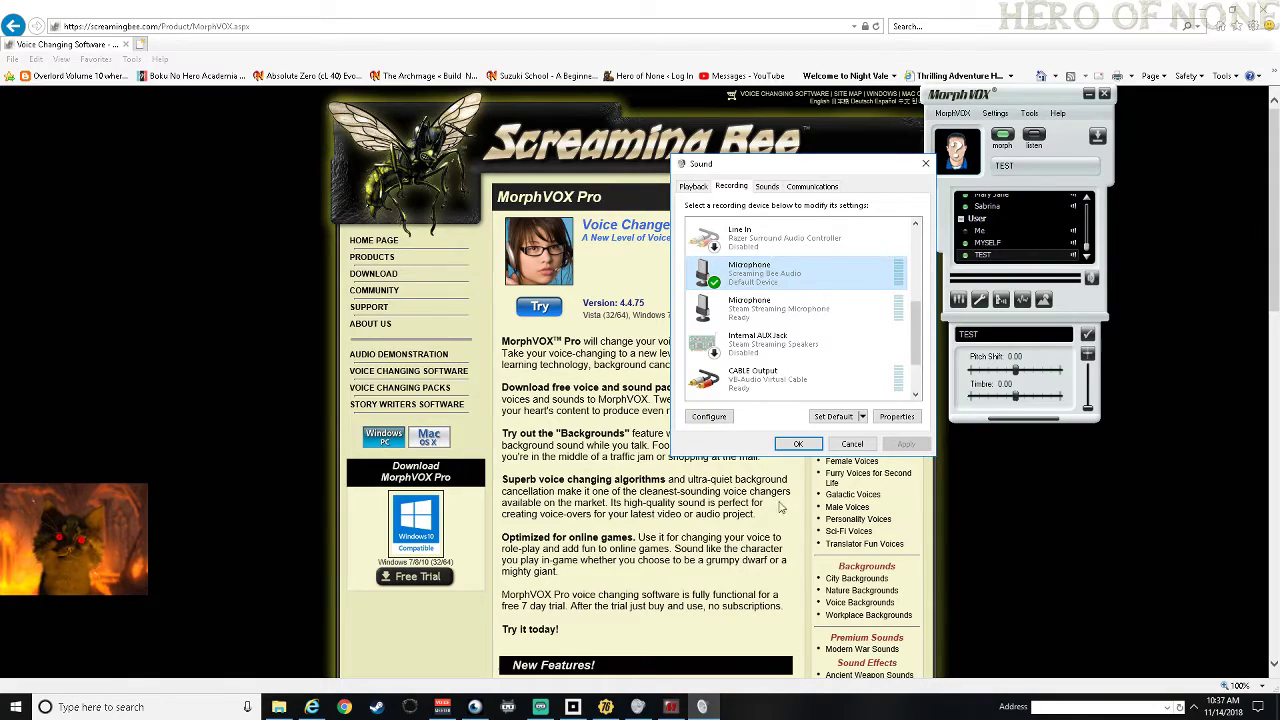
click(799, 444)
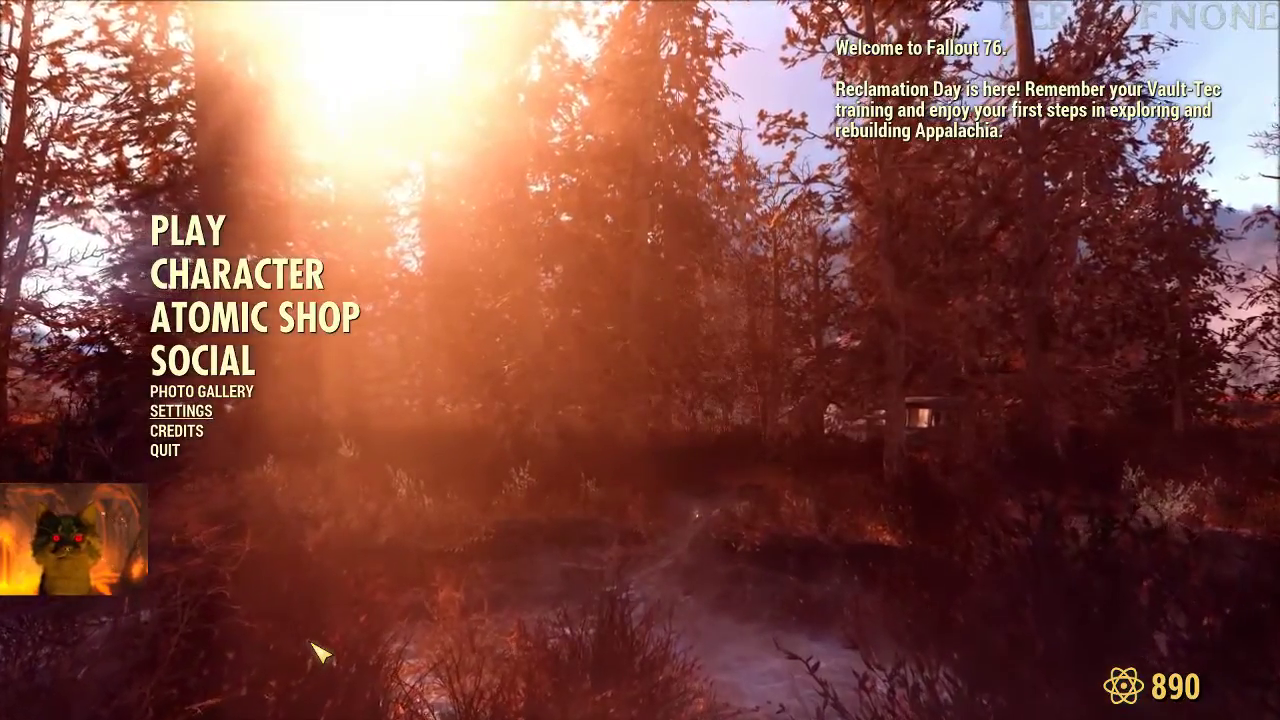
- Change Fallout 76's Audio Voice Chat Mode from None to Auto and return to the main menu
click(184, 413)
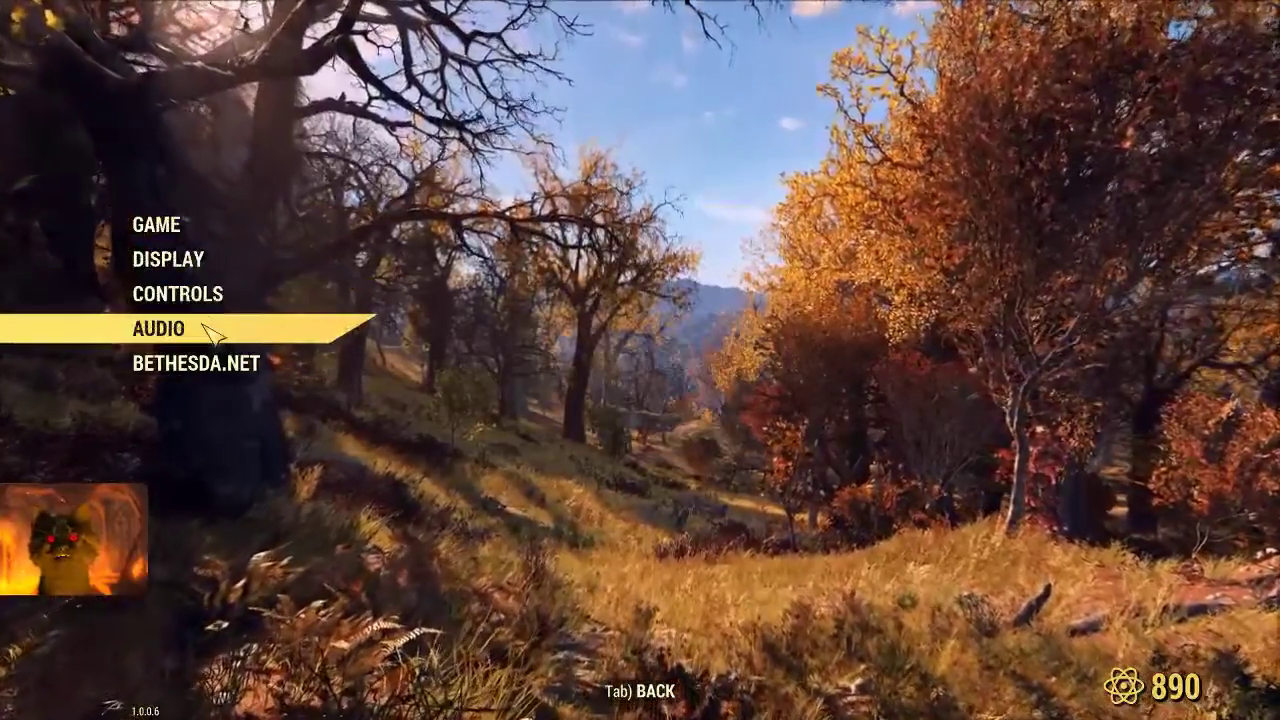
click(205, 331)
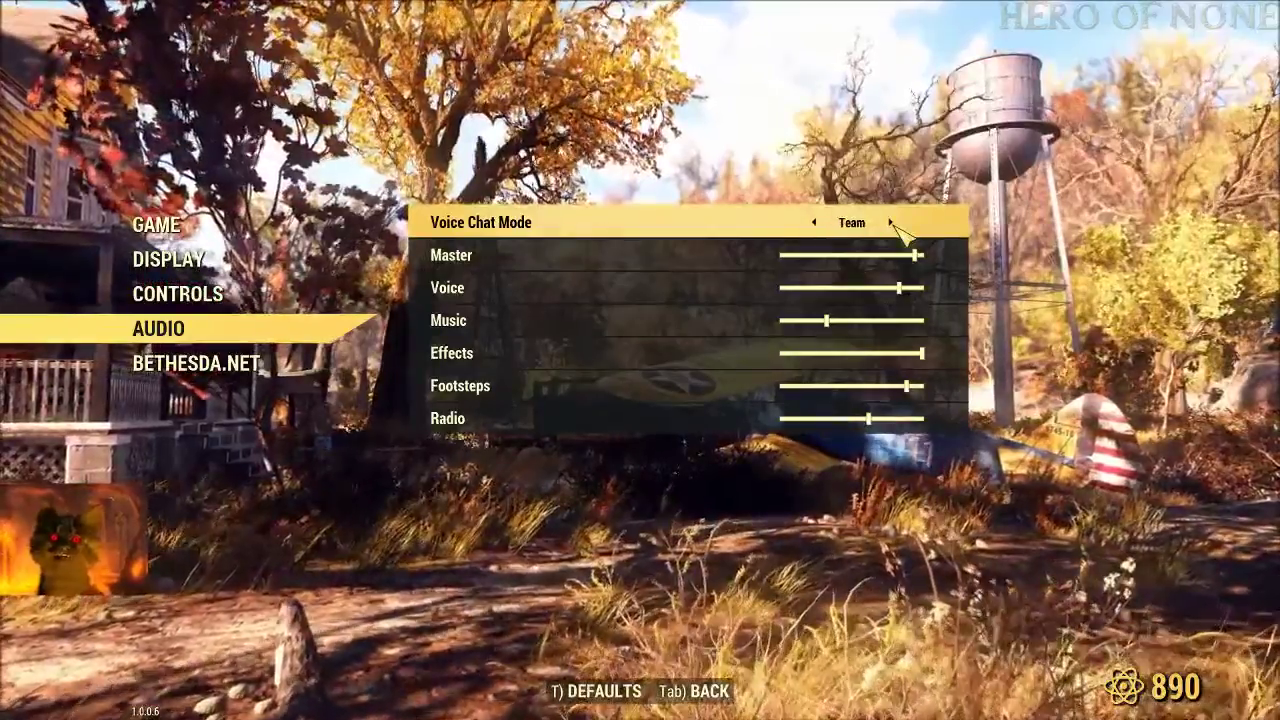
click(892, 224)
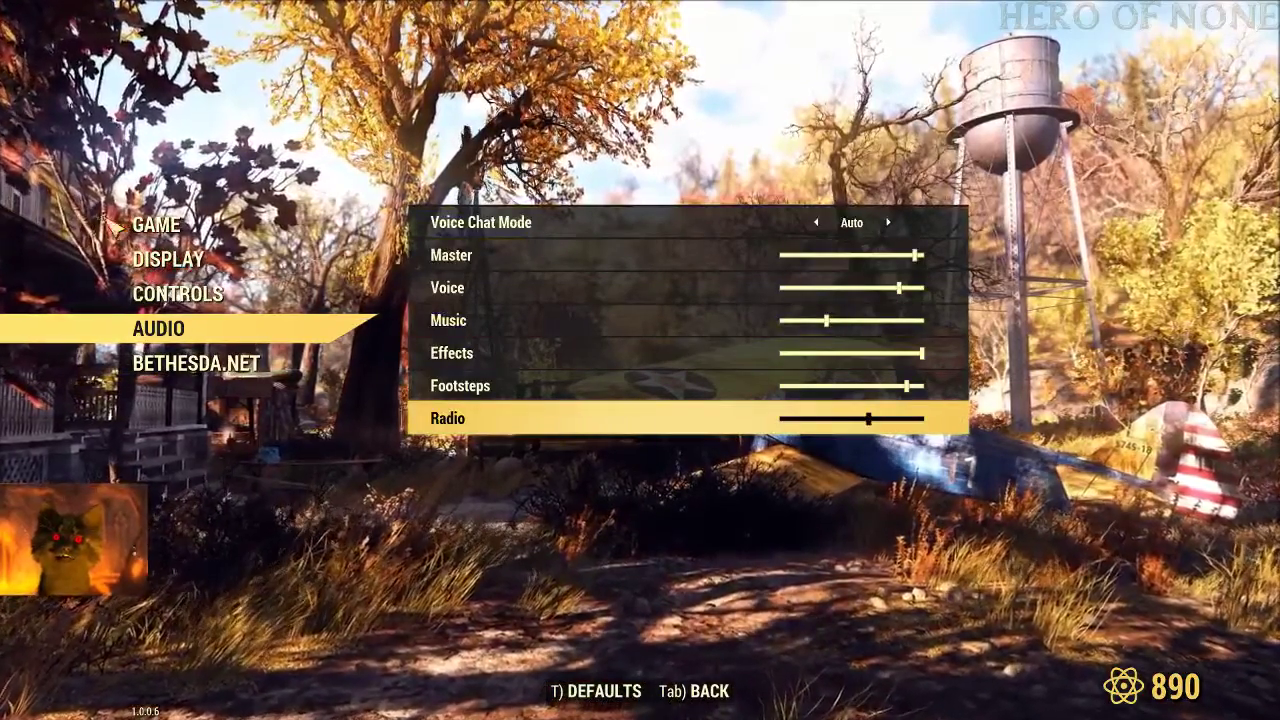
key(Up)
key(Up)
key(Up)
key(Up)
key(Up)
key(Up)
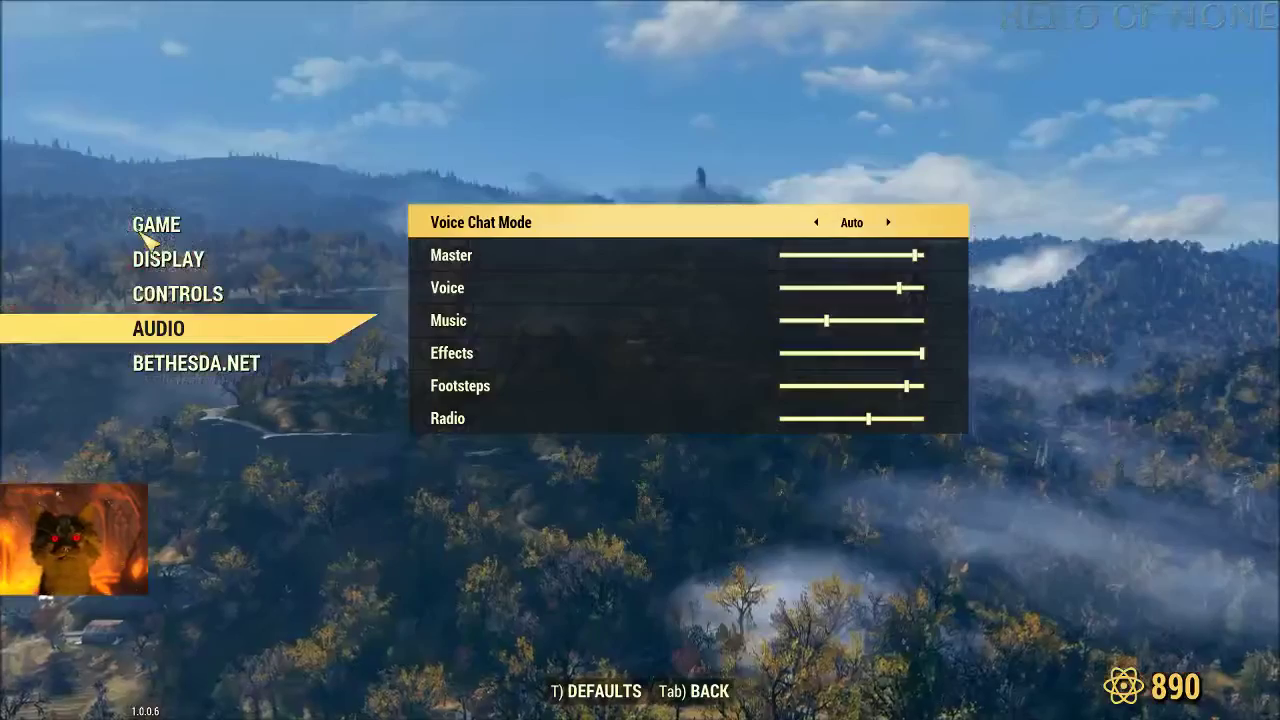
key(Tab)
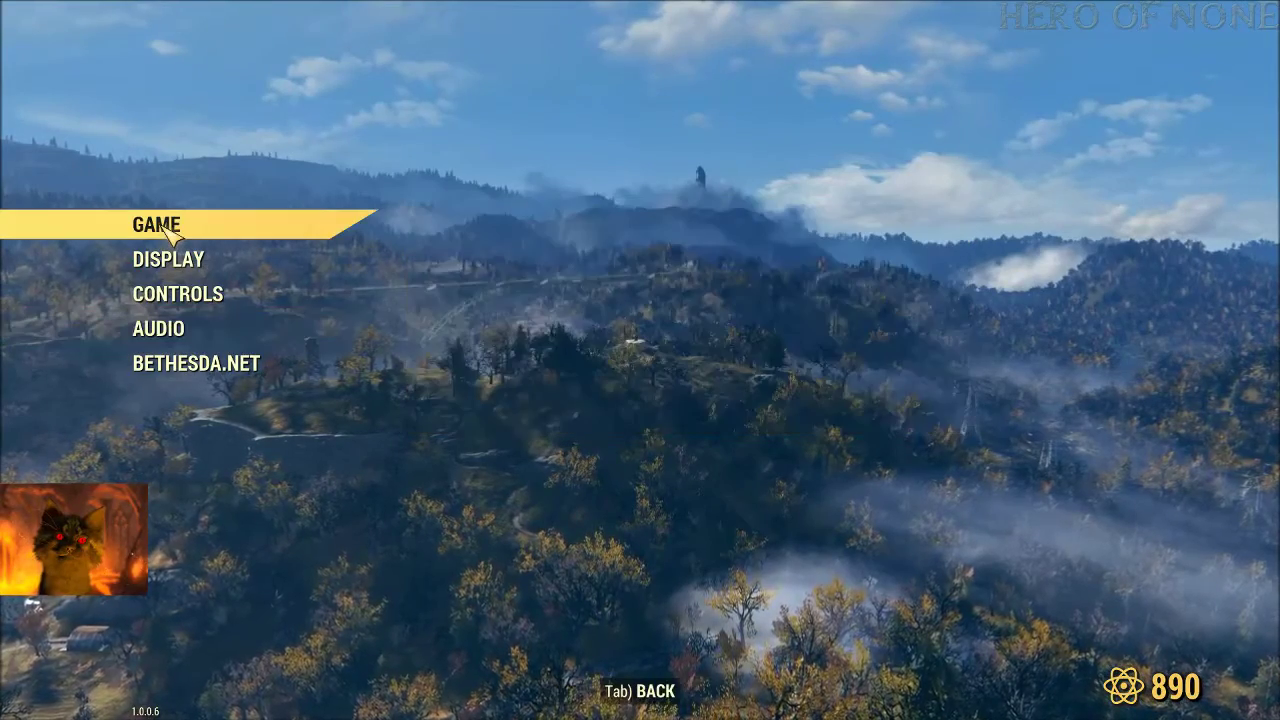
key(Tab)
click(172, 233)
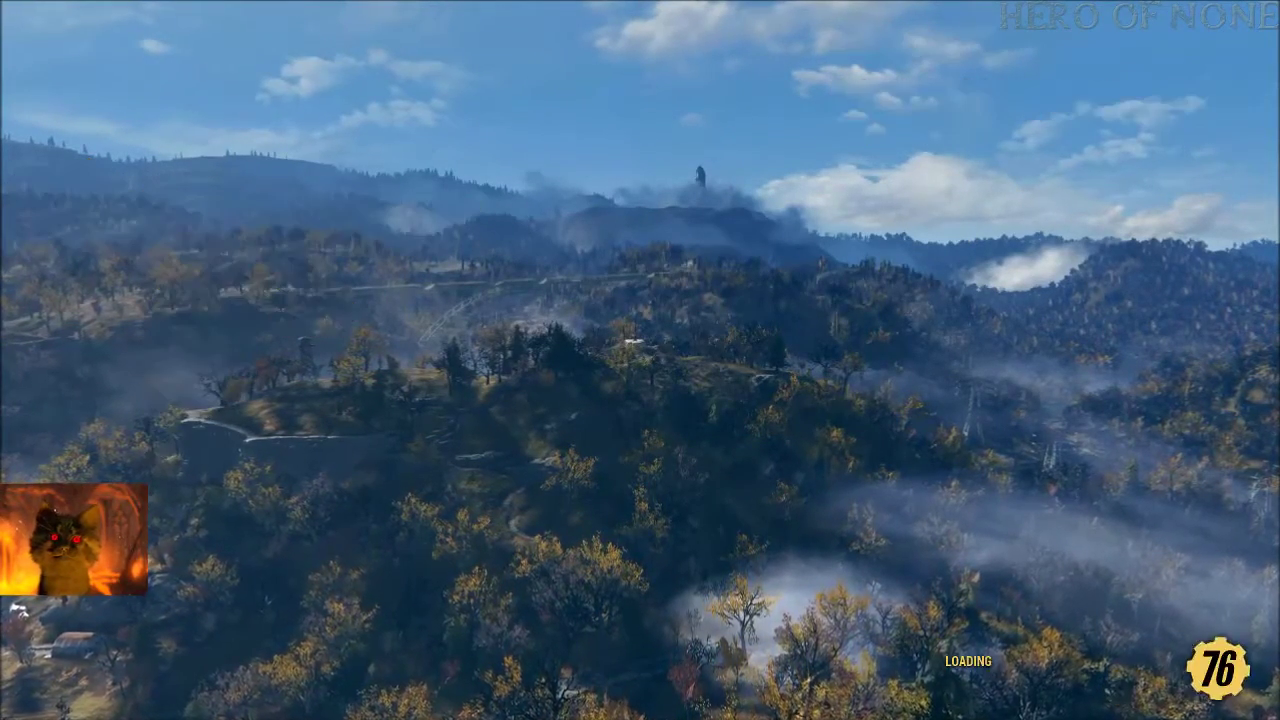